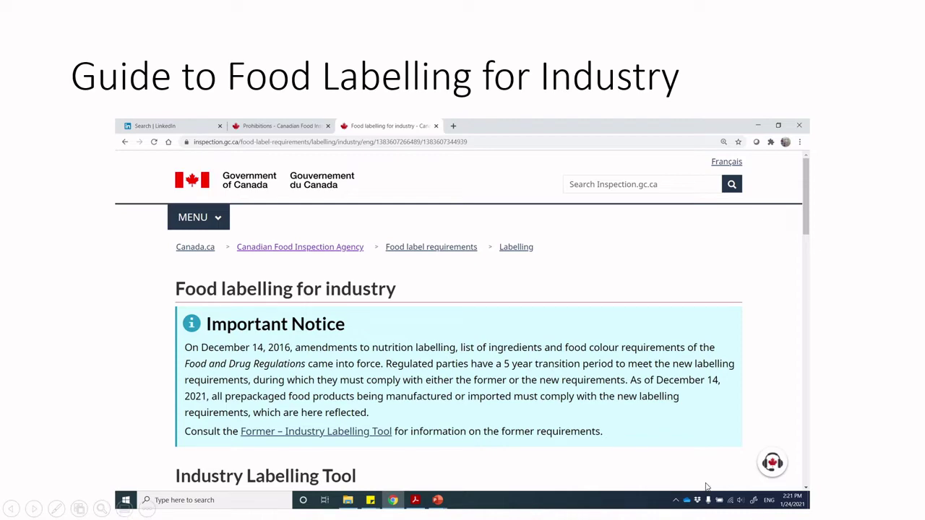
# Exit the food-labelling slideshow back to PowerPoint's editing view
pyautogui.press('Escape')
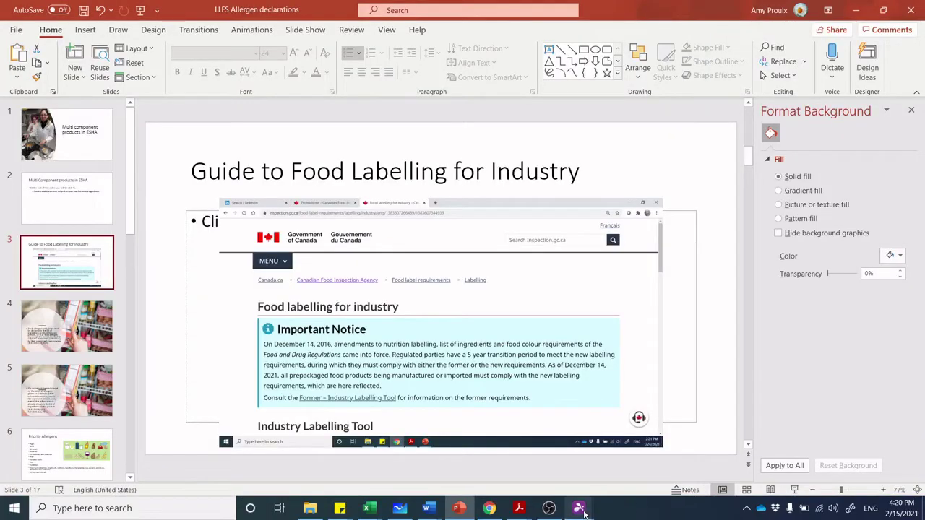
# Switch to Genesis R&D and view the Amy pizza crust recipe
pyautogui.moveTo(583, 513)
pyautogui.click(594, 479)
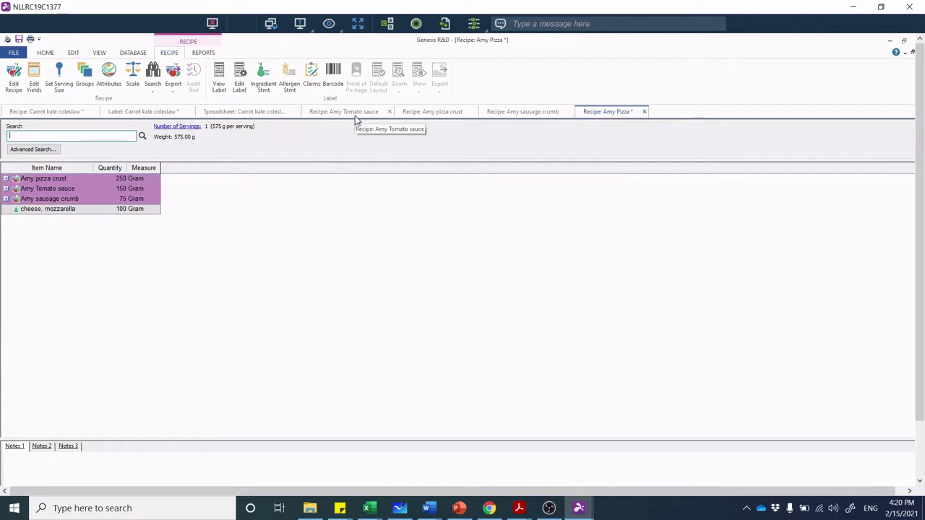
pyautogui.click(427, 117)
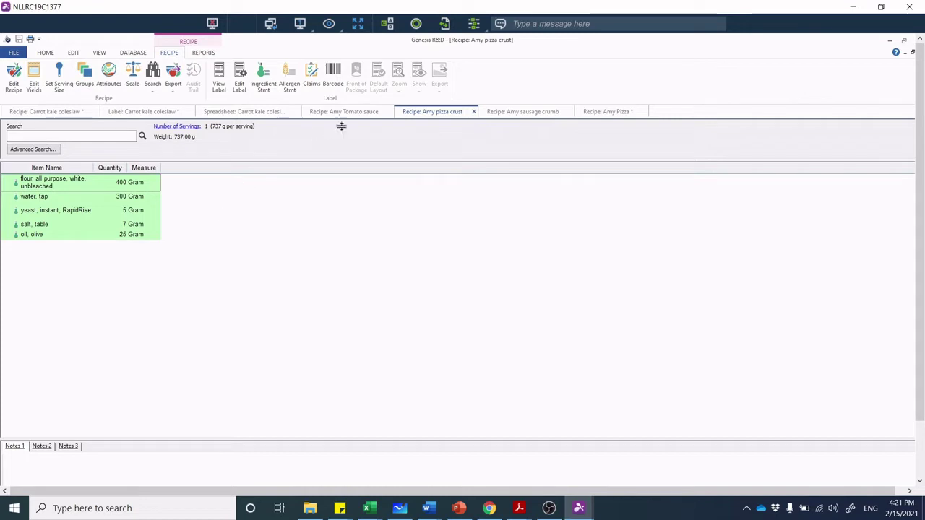
pyautogui.click(361, 113)
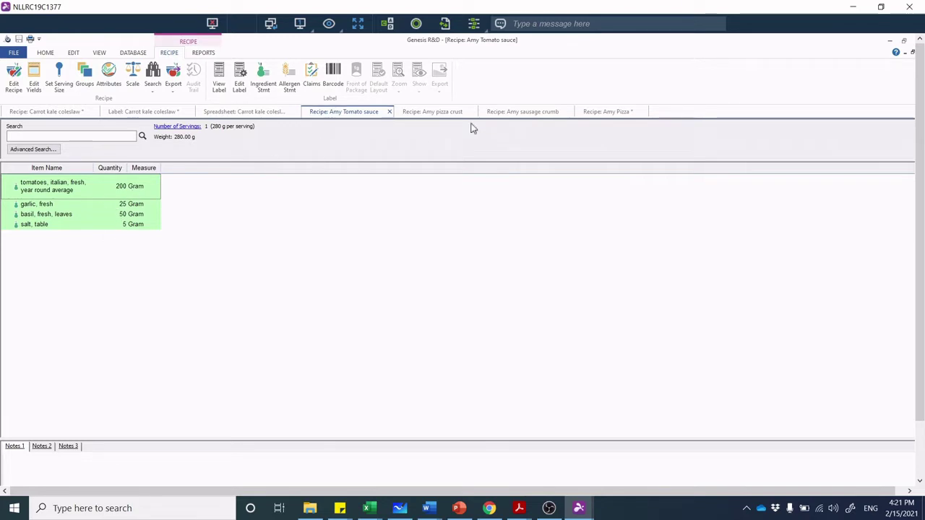
pyautogui.click(436, 116)
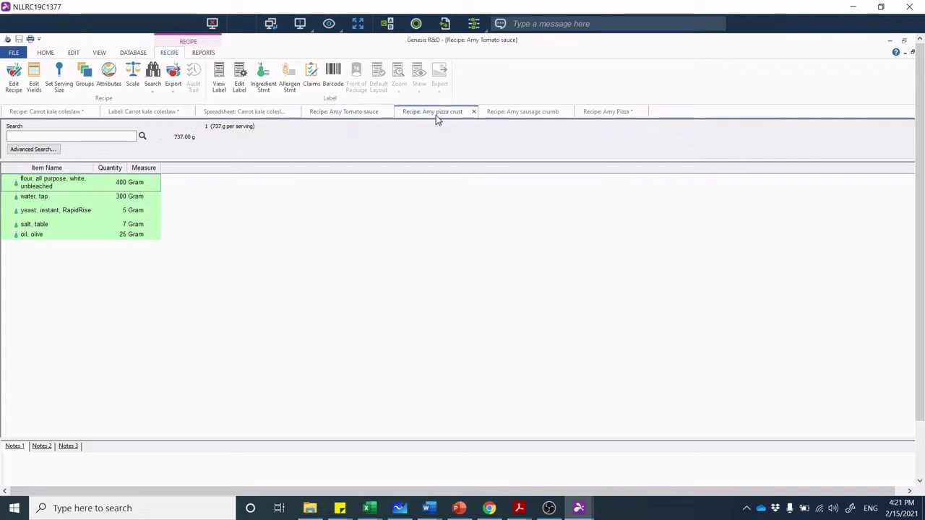
pyautogui.click(511, 115)
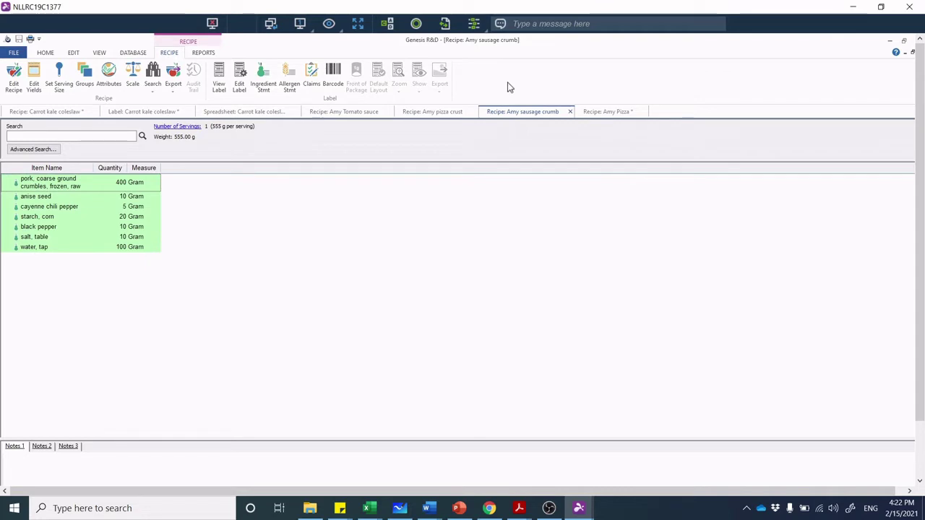
pyautogui.click(365, 114)
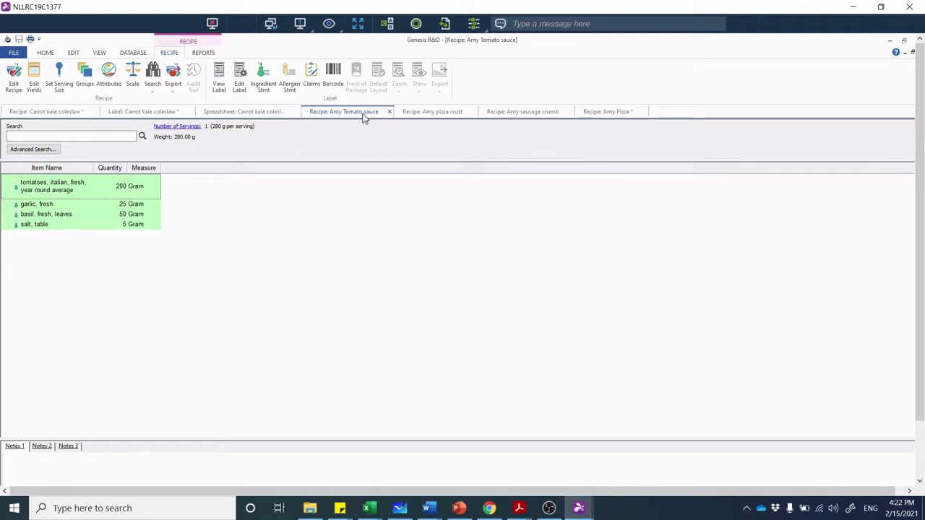
pyautogui.click(16, 54)
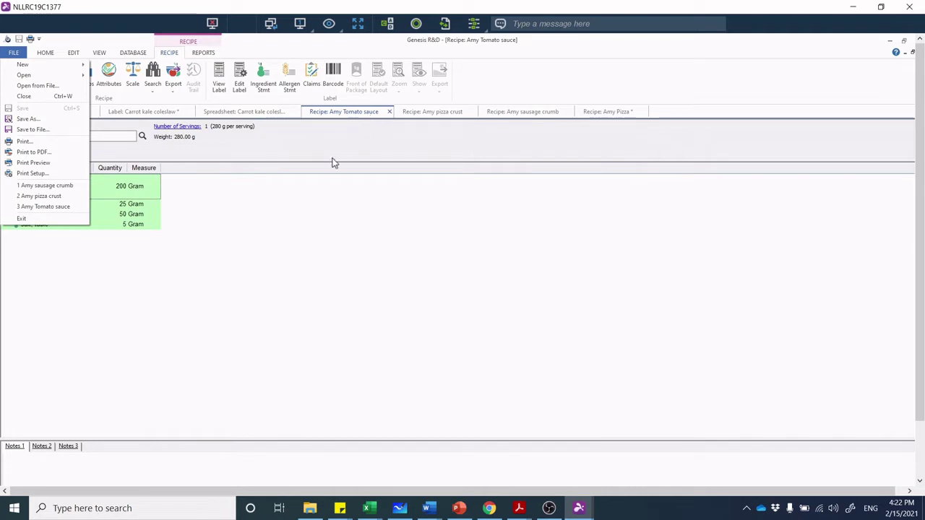
pyautogui.click(32, 130)
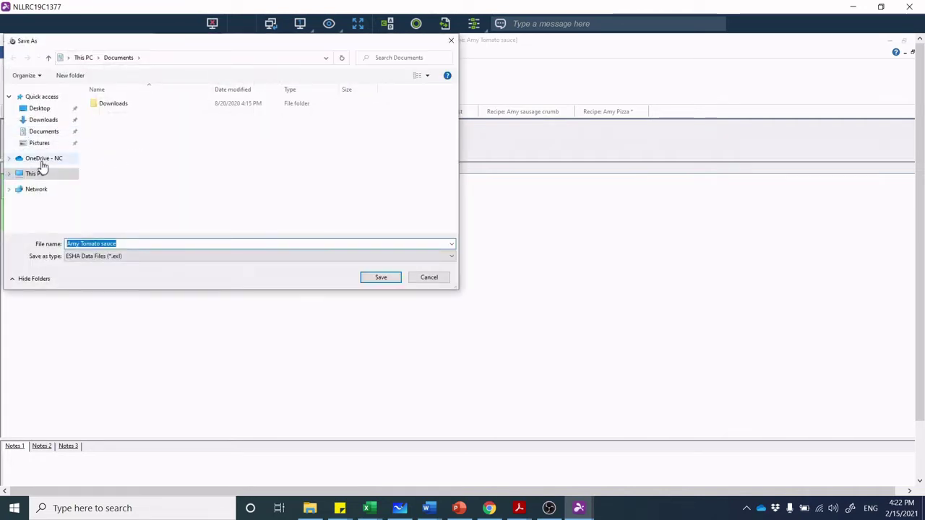
pyautogui.click(41, 161)
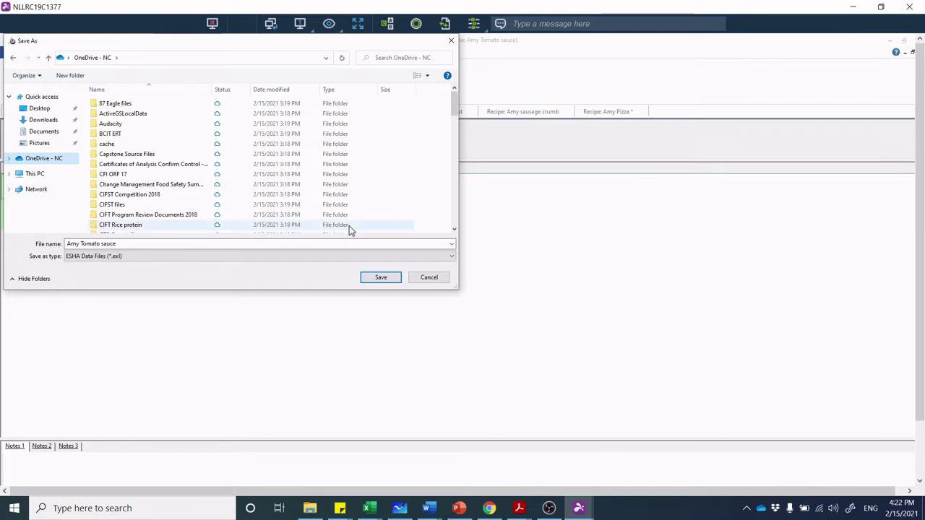
pyautogui.click(430, 279)
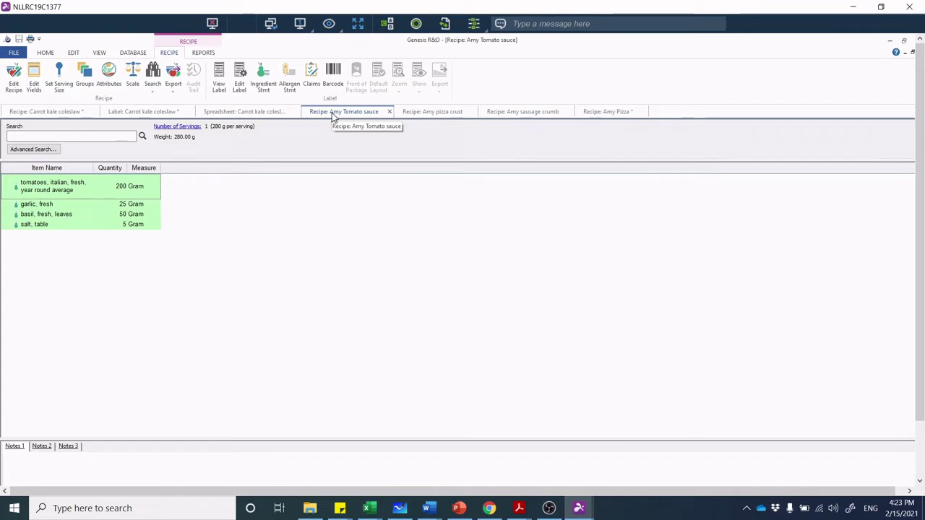
# Delete the Amy pizza crust, Amy Tomato sauce and Amy sausage crumb lines from Amy Pizza
pyautogui.click(612, 114)
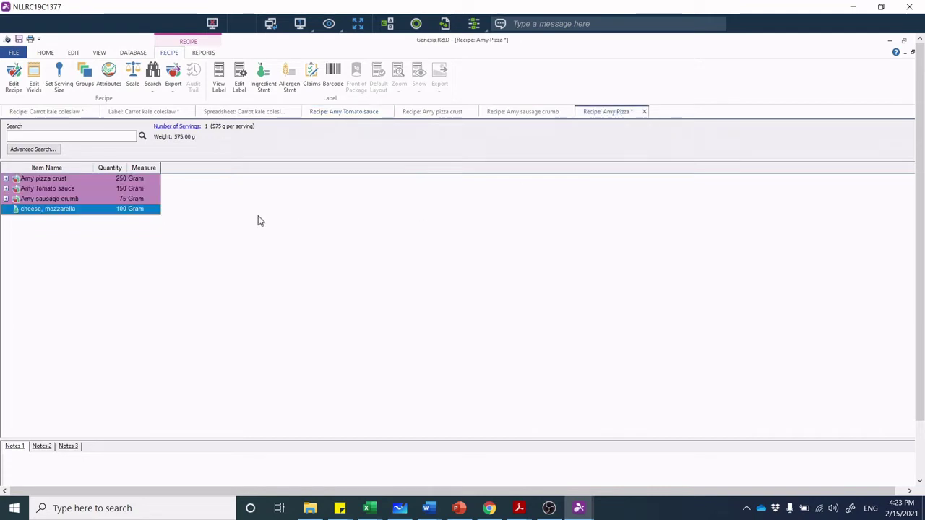
pyautogui.click(137, 179)
pyautogui.press('Delete')
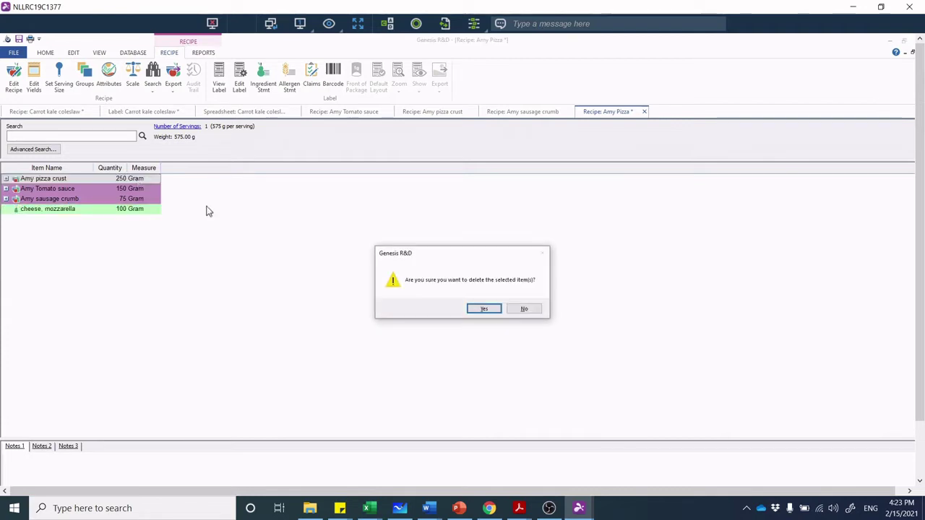
pyautogui.click(477, 310)
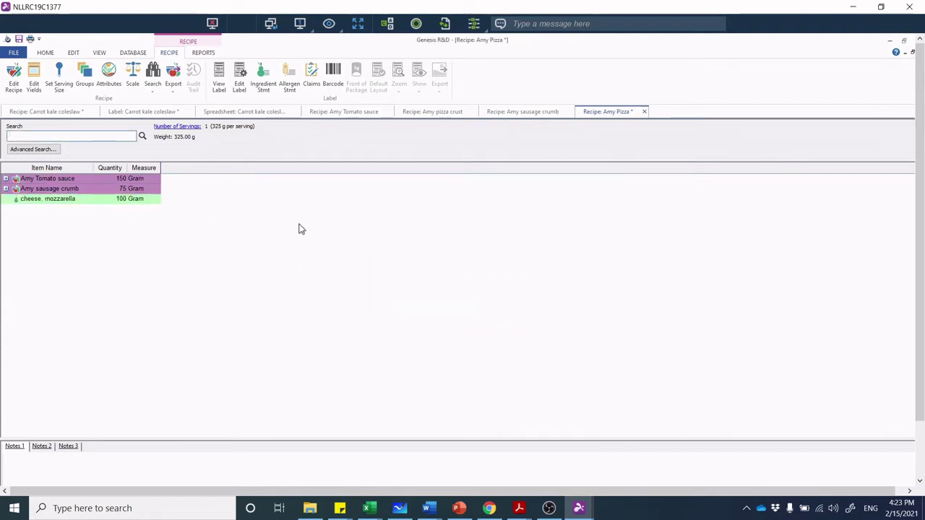
pyautogui.click(134, 178)
pyautogui.press('Delete')
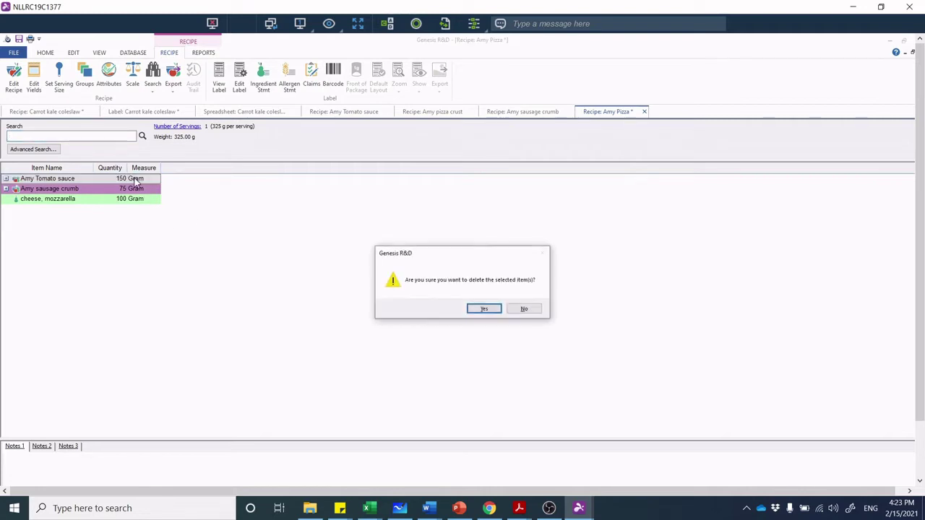
pyautogui.click(481, 310)
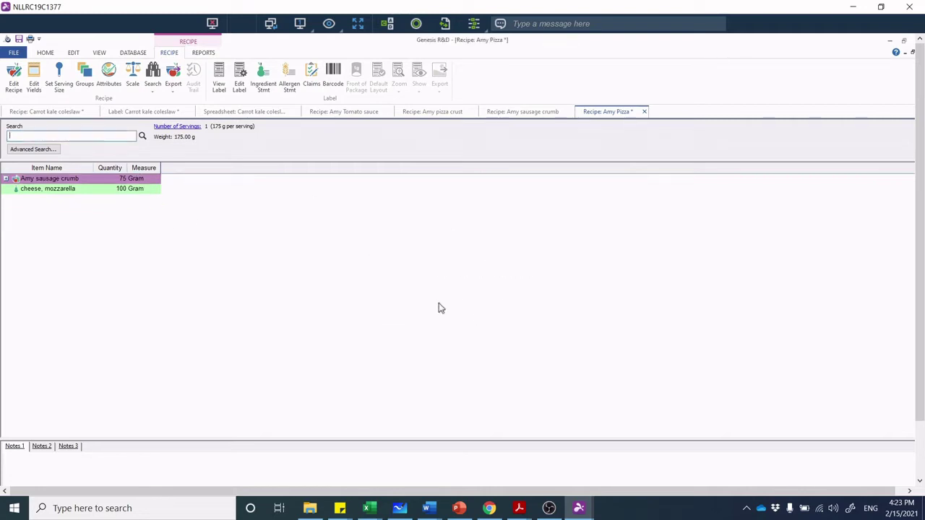
pyautogui.click(69, 181)
pyautogui.press('Delete')
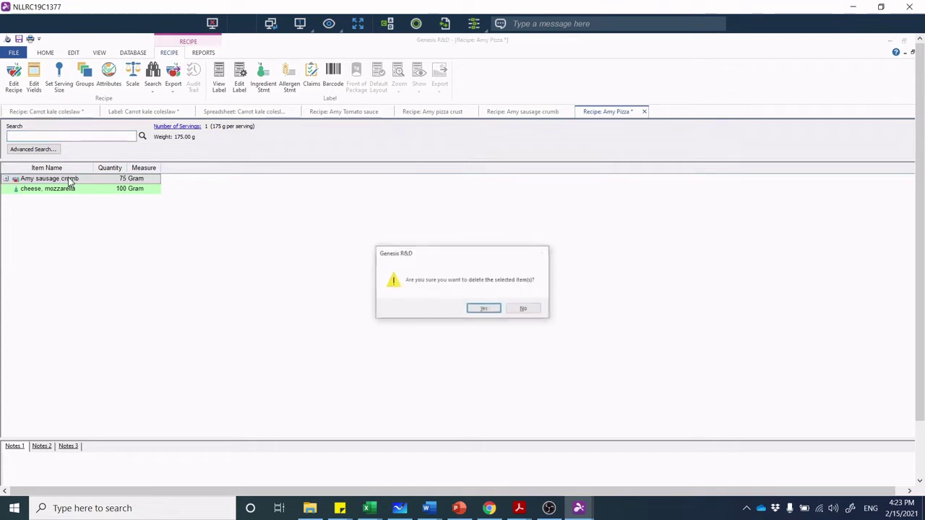
pyautogui.click(479, 309)
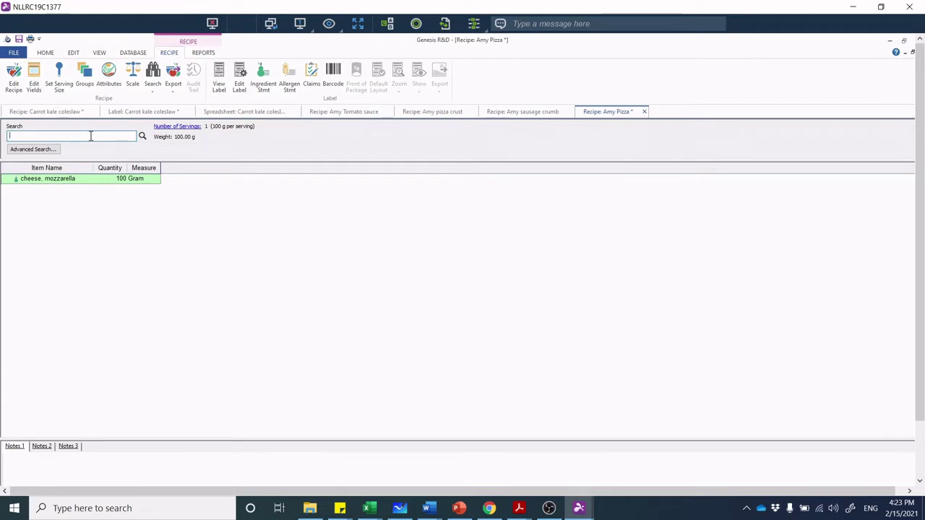
# Add 200 g of Amy pizza crust to the Amy Pizza recipe
pyautogui.write('amy')
pyautogui.press('Return')
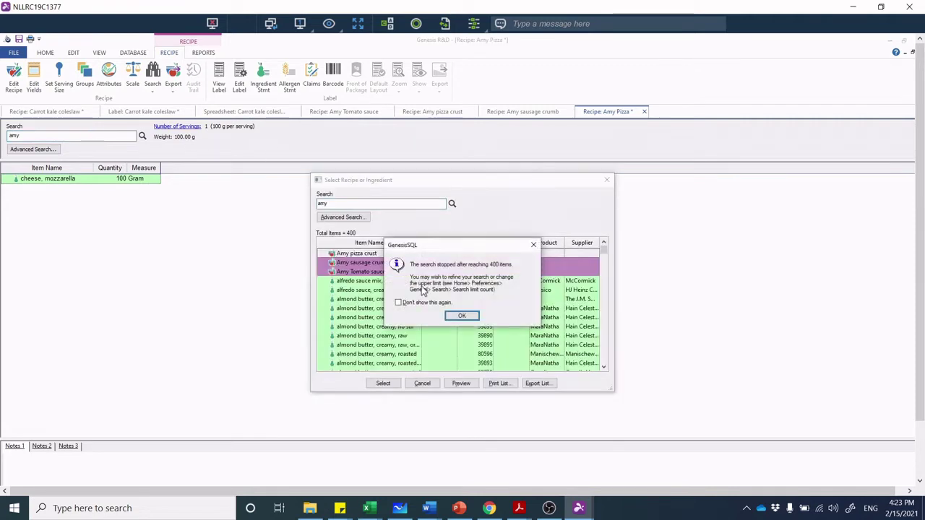
pyautogui.click(462, 317)
pyautogui.click(374, 255)
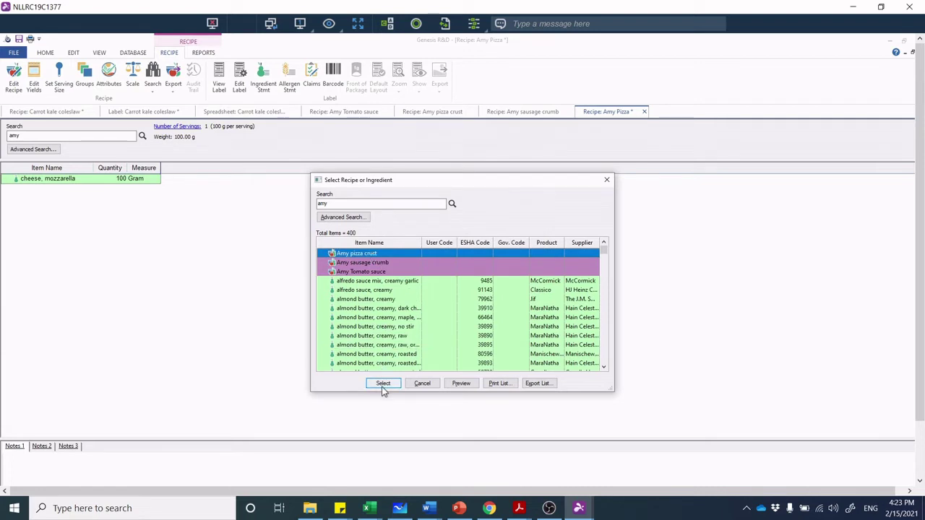
pyautogui.doubleClick(360, 256)
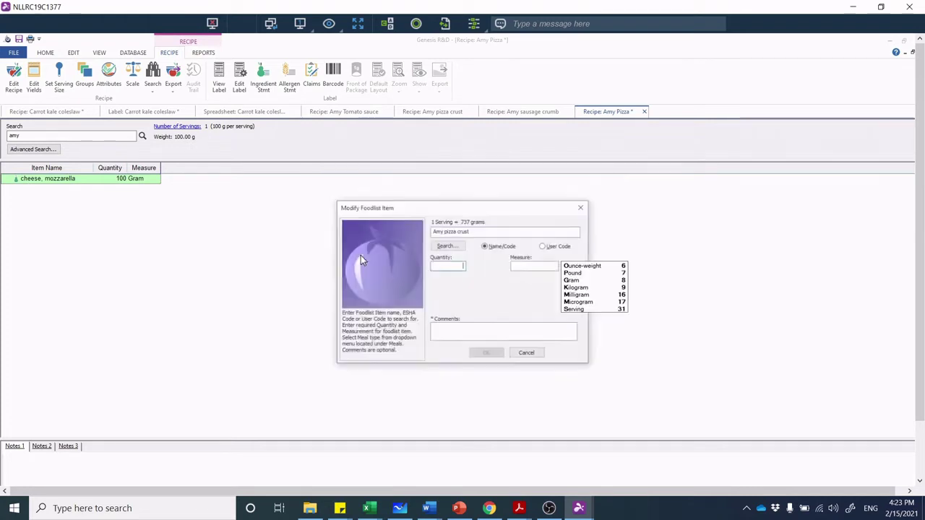
pyautogui.write('200')
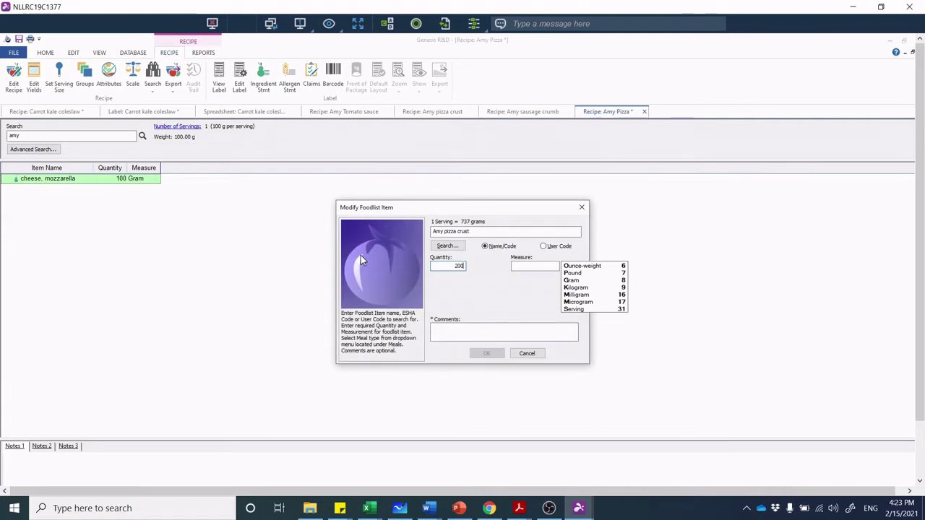
pyautogui.write('g')
pyautogui.press('Return')
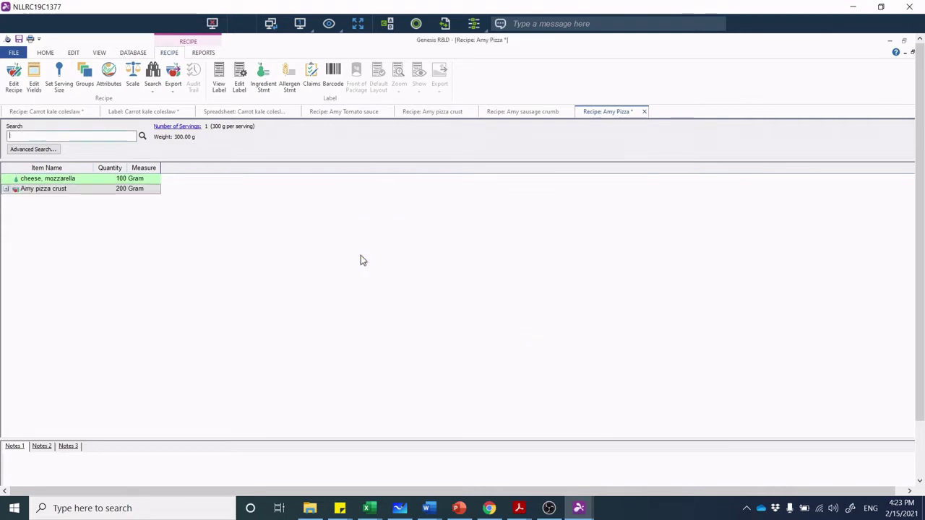
# Add 100 g of Amy Tomato sauce to the recipe
pyautogui.write('amy')
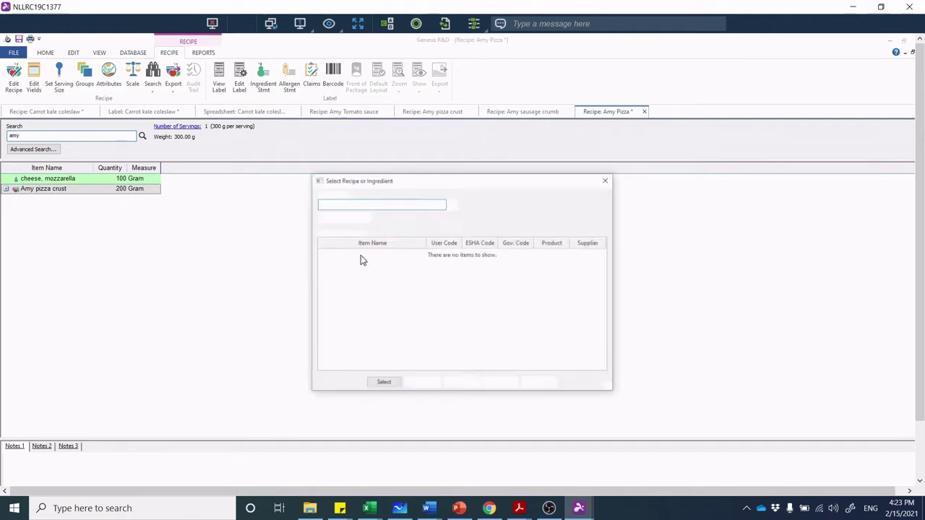
pyautogui.press('Return')
pyautogui.click(464, 317)
pyautogui.click(376, 271)
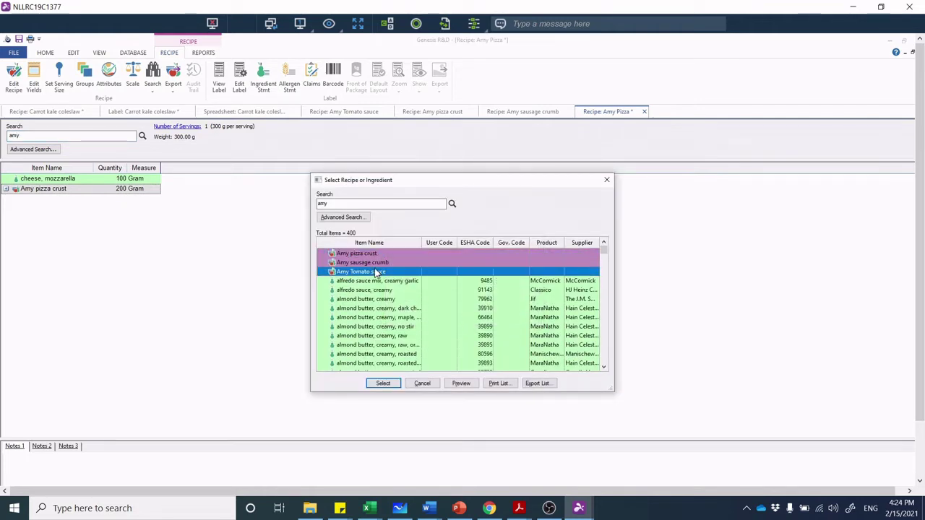
pyautogui.click(383, 383)
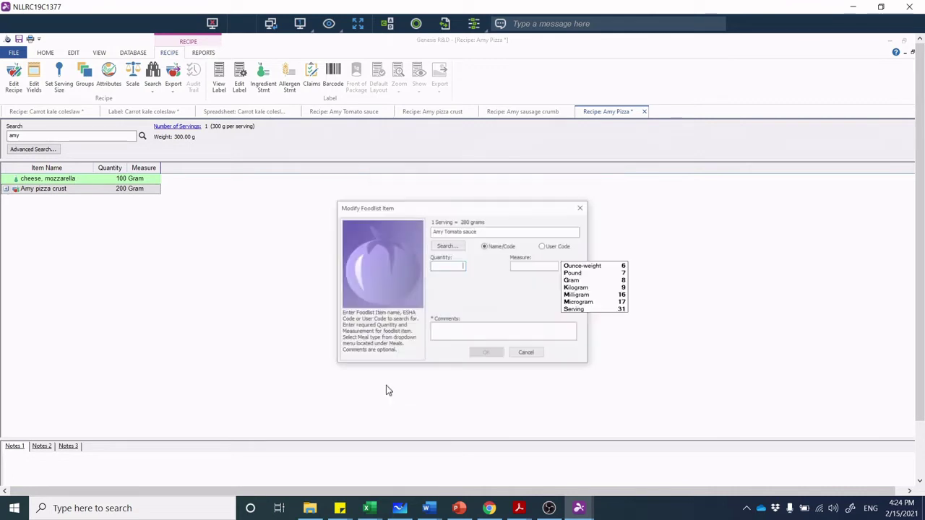
pyautogui.write('100')
pyautogui.press('Tab')
pyautogui.write('g')
pyautogui.press('Return')
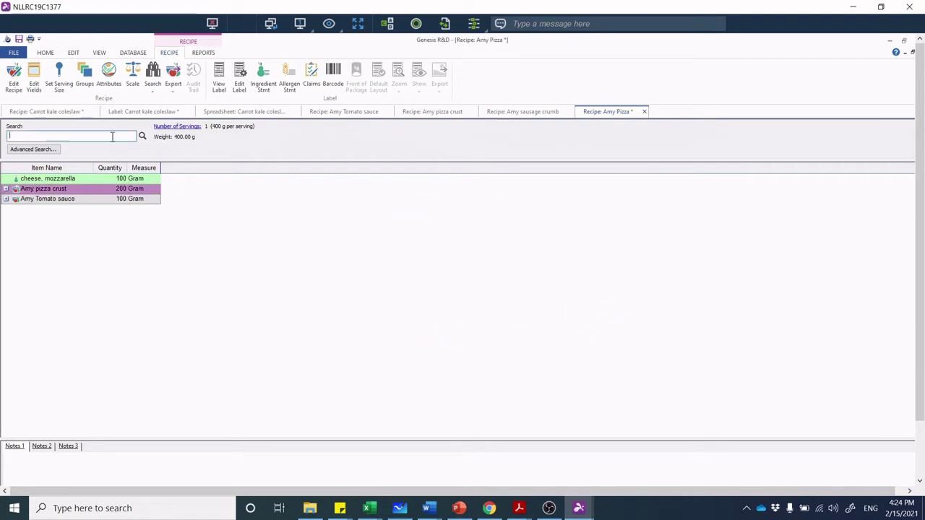
# Add 75 grams of Amy sausage crumb to the recipe
pyautogui.click(111, 136)
pyautogui.write('amy')
pyautogui.press('Return')
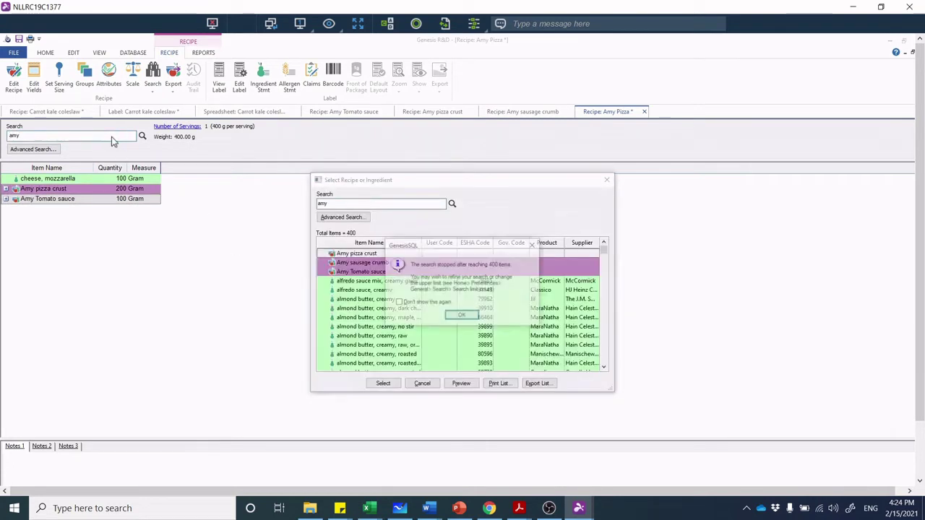
pyautogui.click(461, 316)
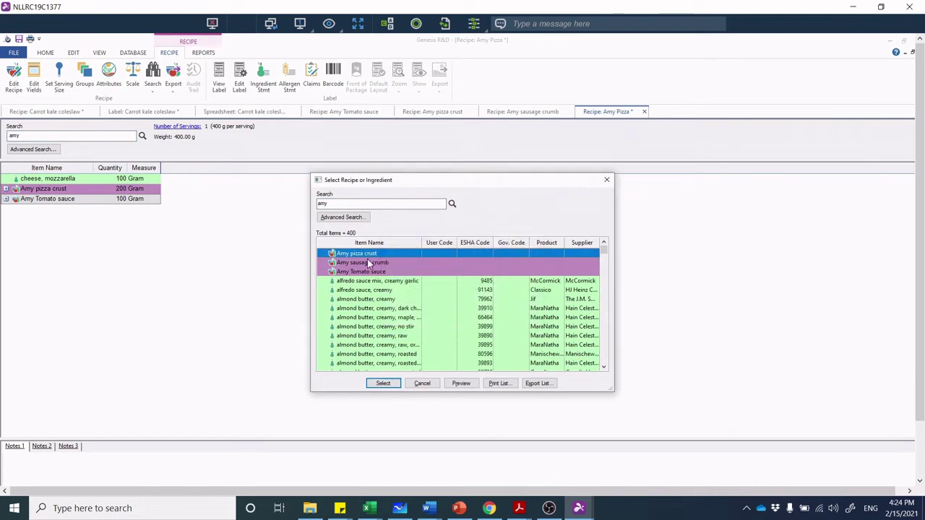
pyautogui.click(371, 263)
pyautogui.click(383, 383)
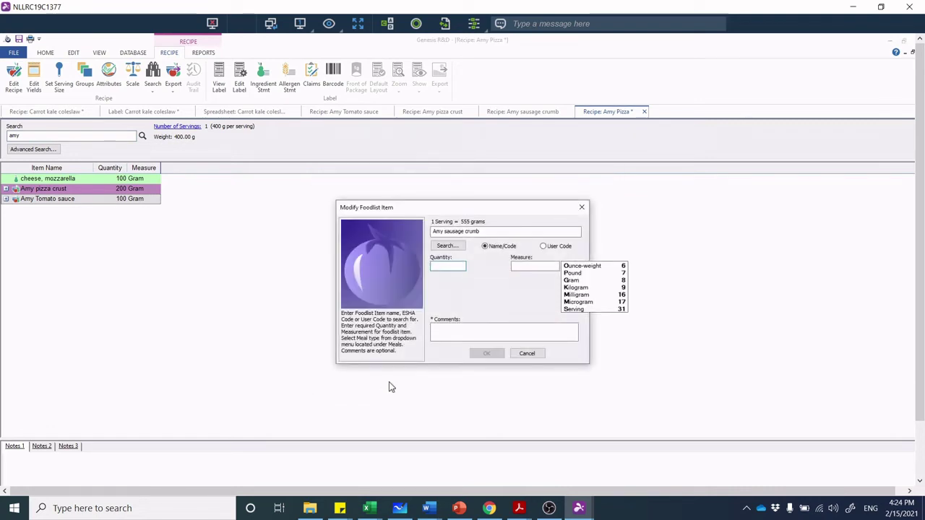
pyautogui.write('75')
pyautogui.press('Tab')
pyautogui.click(571, 281)
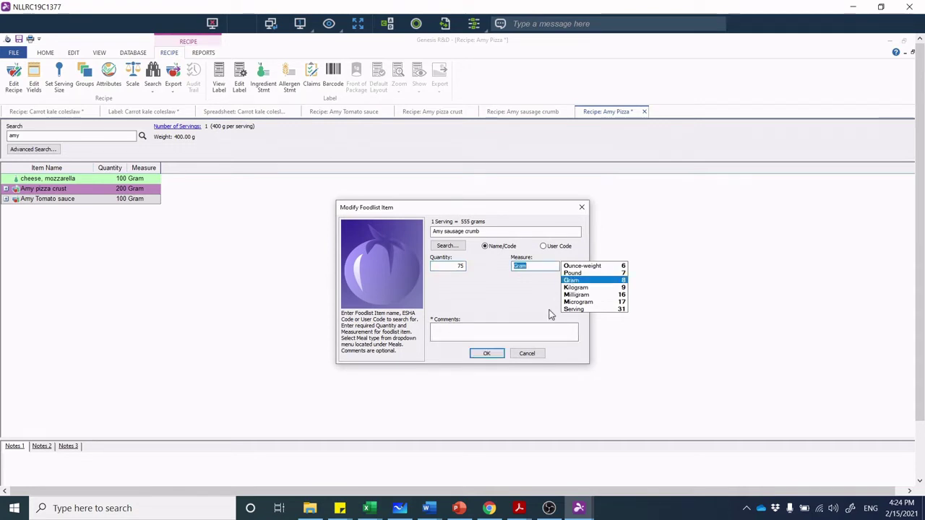
pyautogui.click(487, 353)
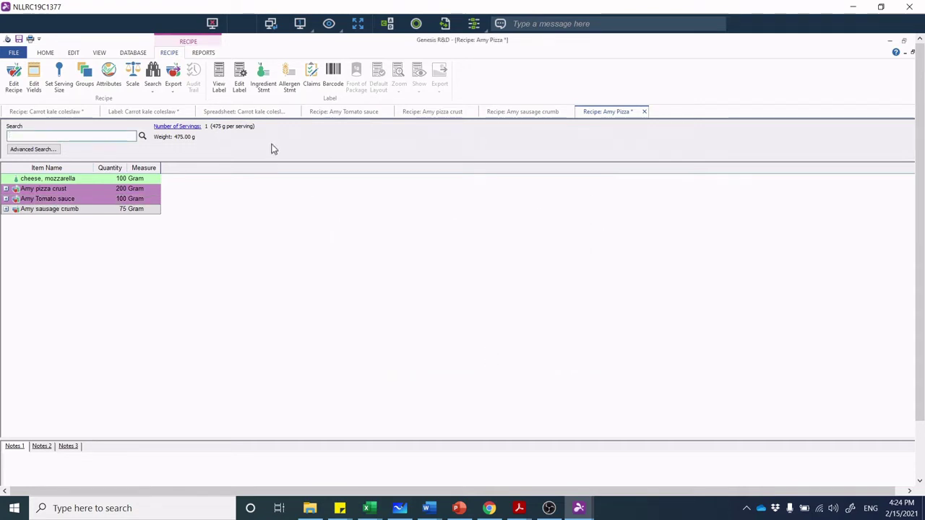
# Show the Amy Pizza nutrition label and switch to the REPORTS ribbon
pyautogui.click(220, 78)
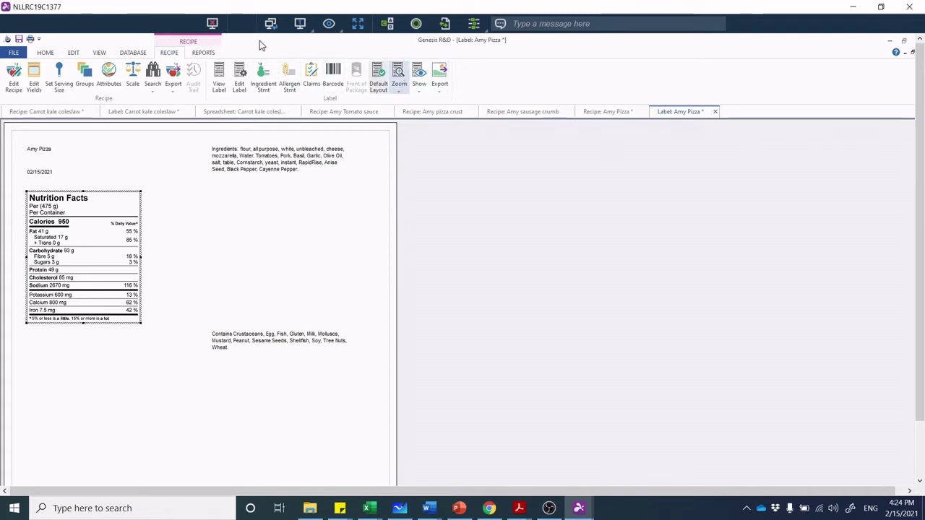
pyautogui.click(207, 53)
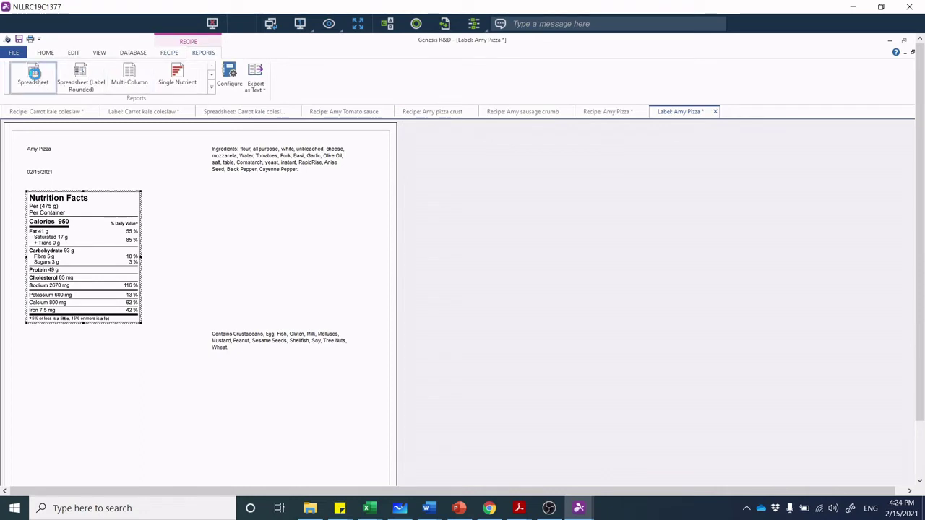
# Generate the Amy Pizza nutrient spreadsheet, then open the label's ingredient statement
pyautogui.click(33, 76)
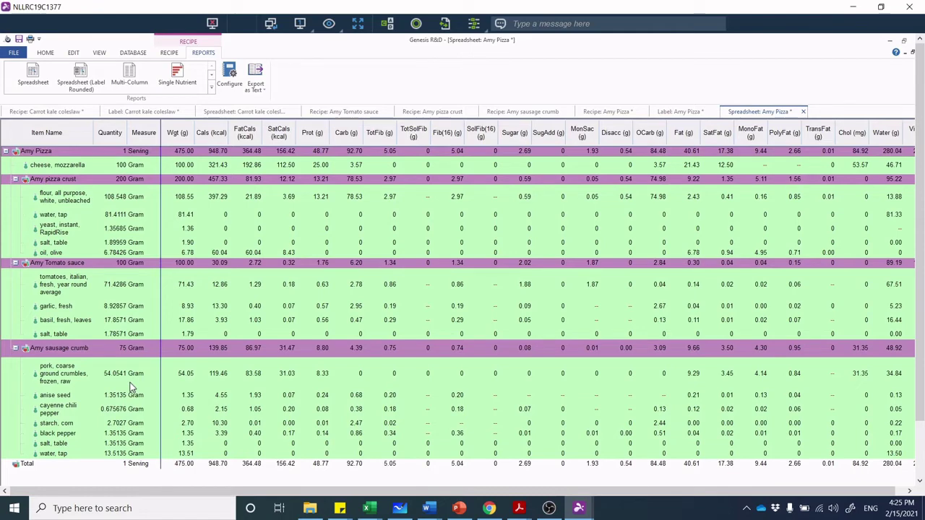
pyautogui.click(668, 114)
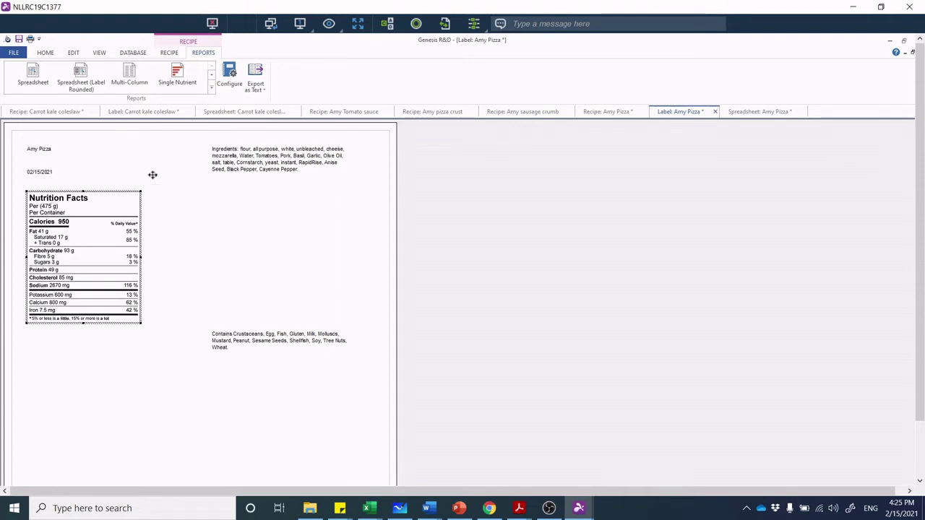
pyautogui.click(168, 53)
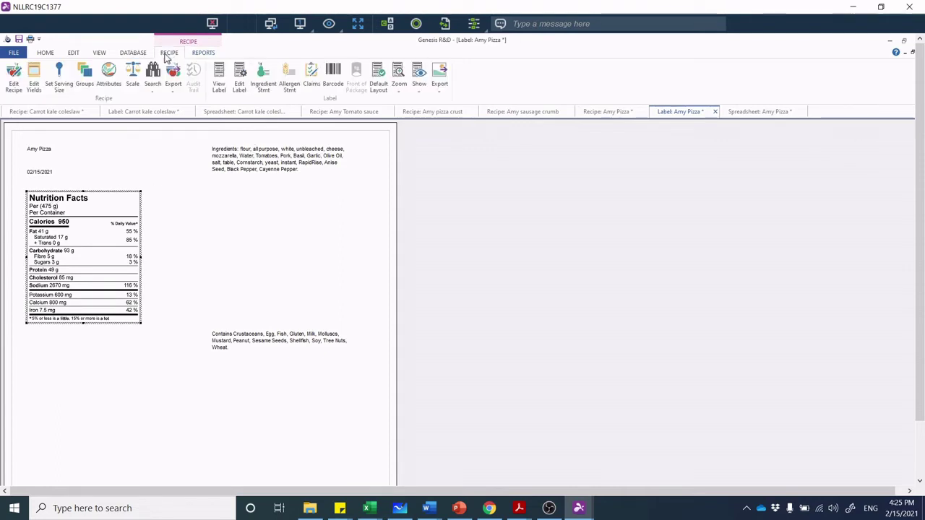
pyautogui.click(261, 78)
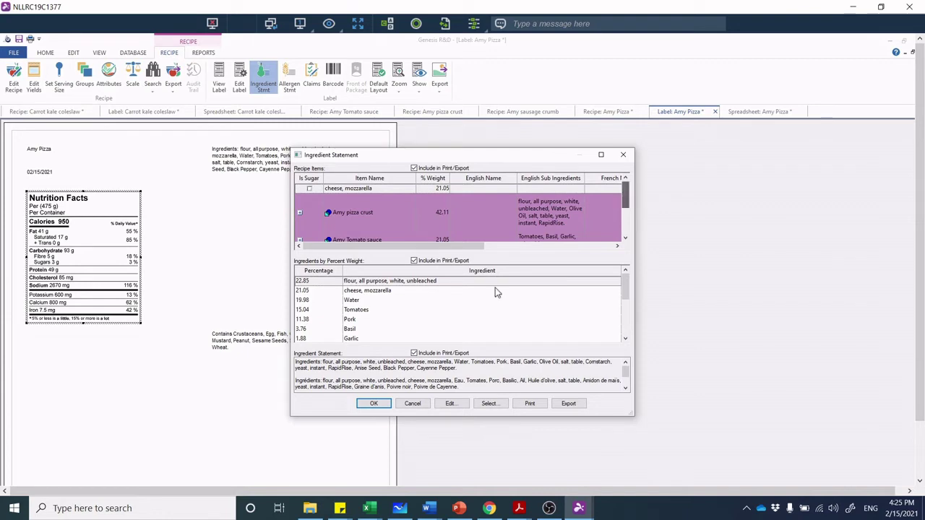
# Edit the ingredient statement with 'Program generated ingredient statement' unchecked, cursor in Sub Ingredients
pyautogui.click(449, 405)
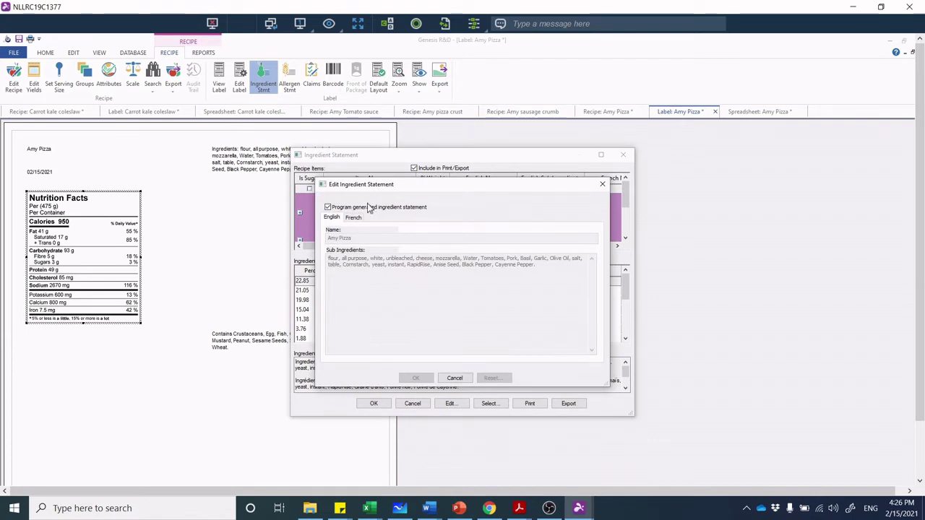
pyautogui.click(328, 208)
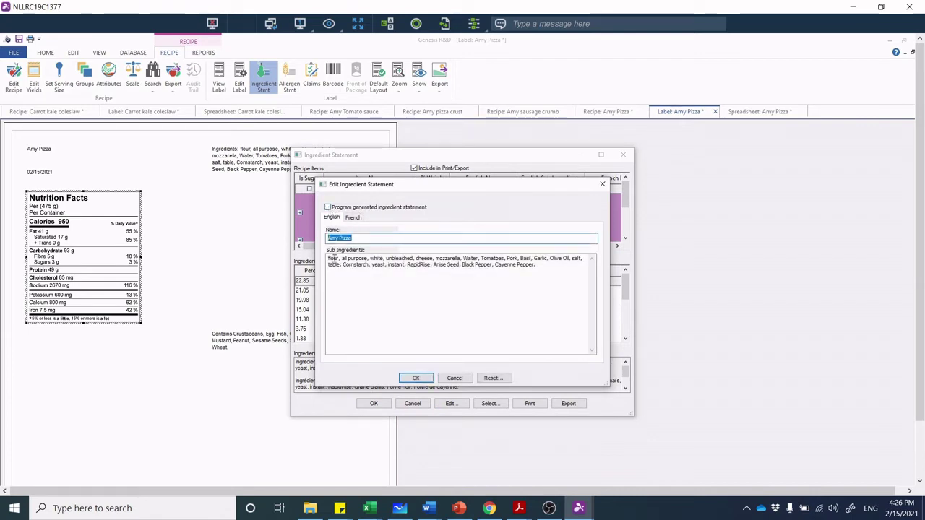
pyautogui.moveTo(400, 188); pyautogui.dragTo(714, 218)
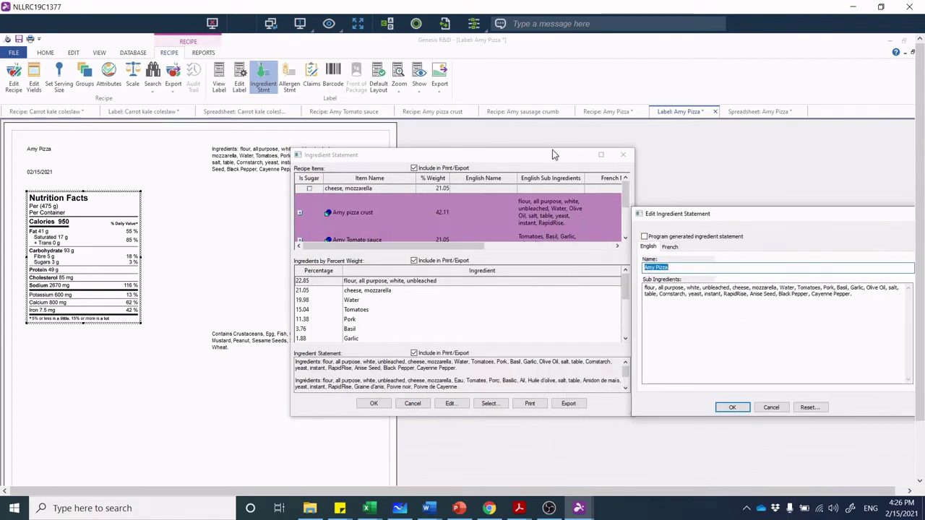
pyautogui.click(552, 151)
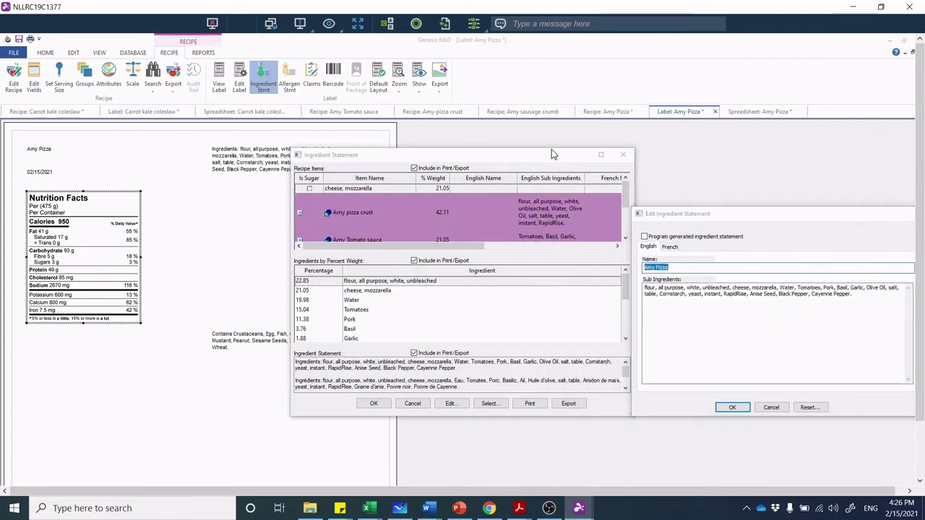
pyautogui.click(645, 289)
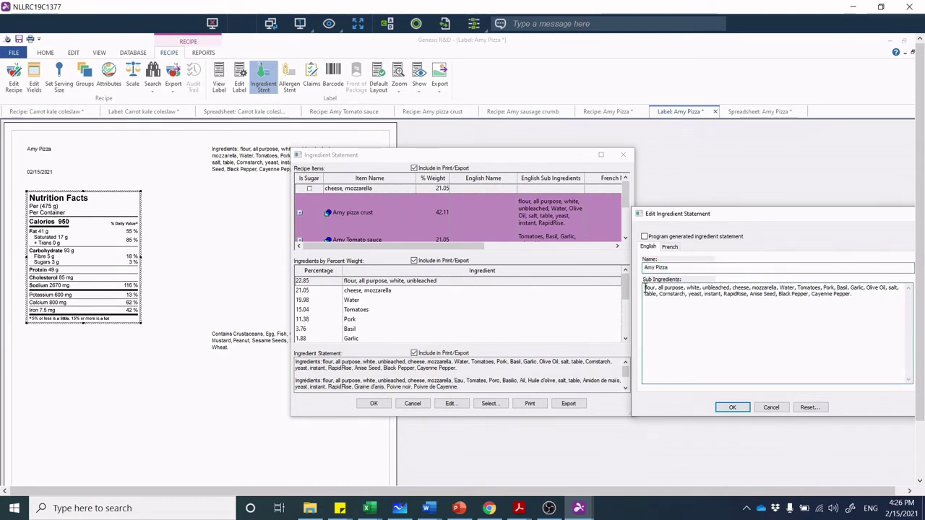
# Type 'Pizza crust (Wheat flour, Water, Olive oil, salt, yeast), Tomato sauce (' into Sub Ingredients
pyautogui.write('Pizza (')
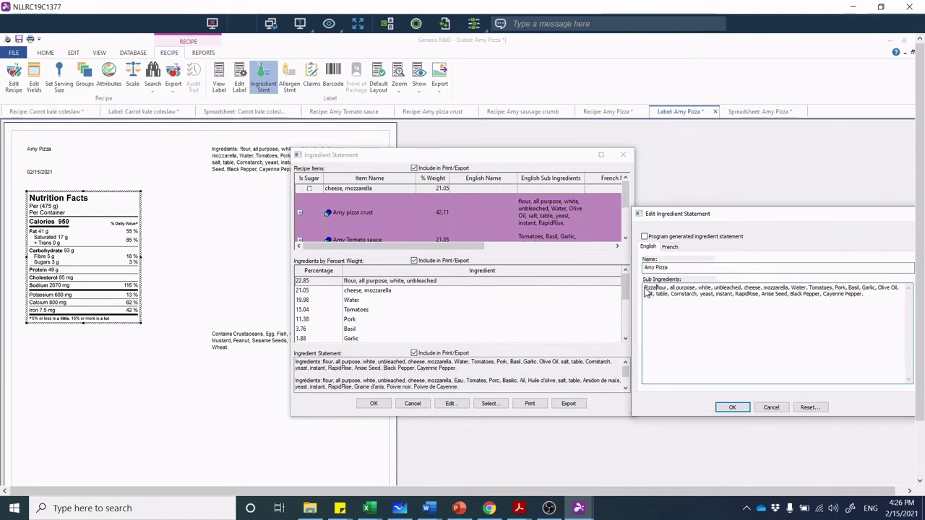
pyautogui.write('rust (')
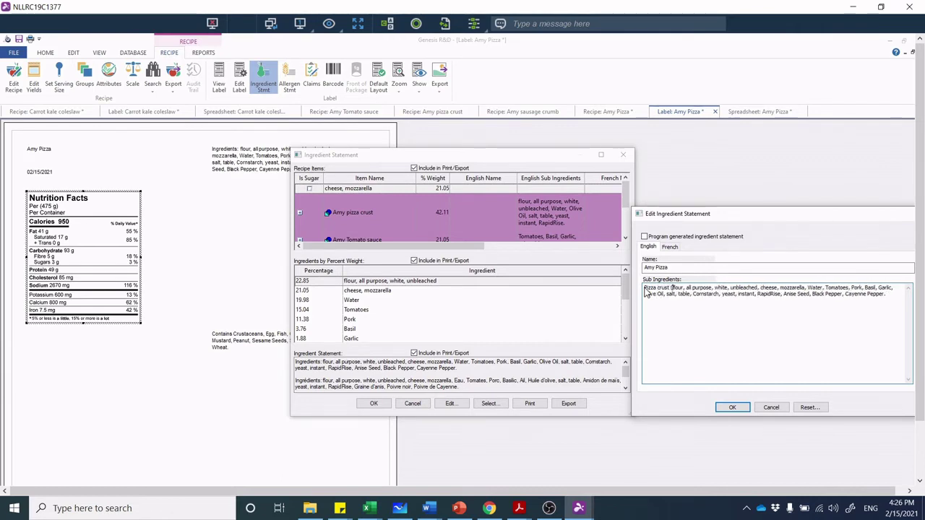
pyautogui.write('Flour,')
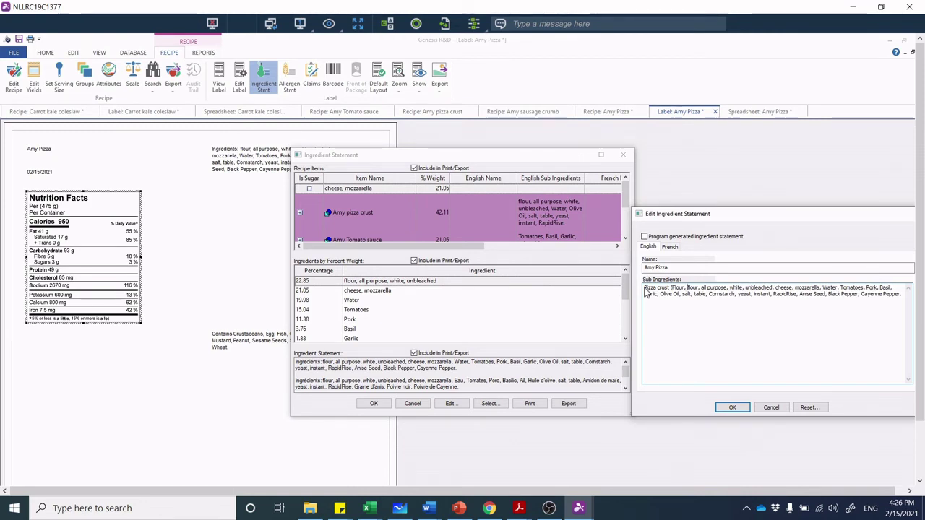
pyautogui.press('BackSpace')
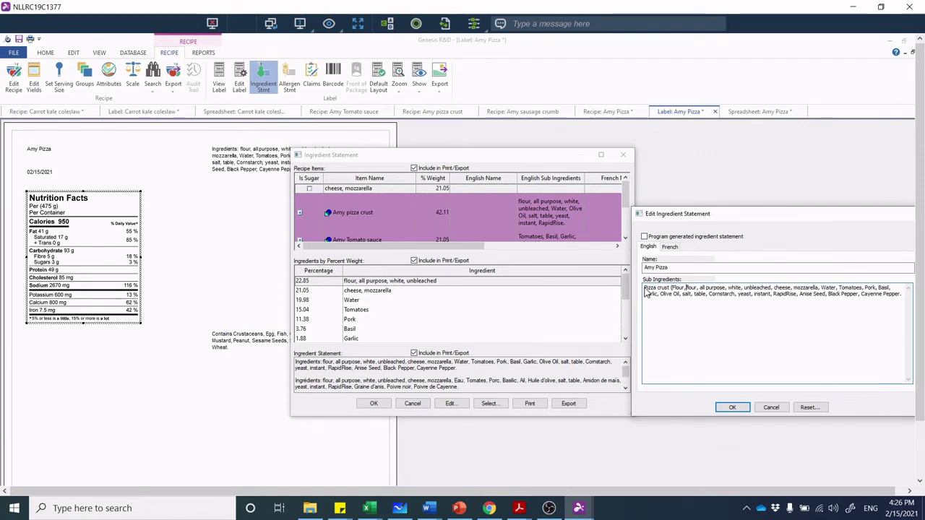
pyautogui.press('BackSpace')
pyautogui.press('BackSpace')
pyautogui.press('BackSpace')
pyautogui.press('BackSpace')
pyautogui.press('BackSpace')
pyautogui.press('BackSpace')
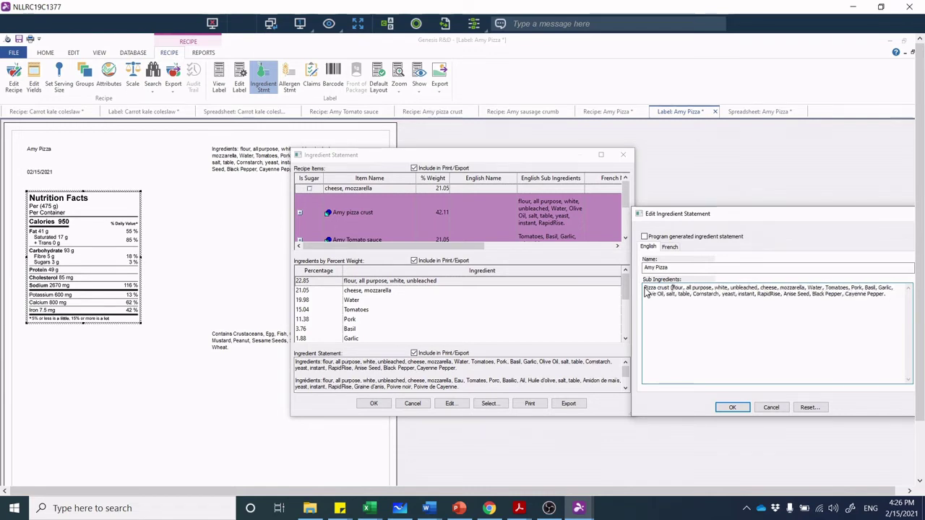
pyautogui.write('Wheat flou')
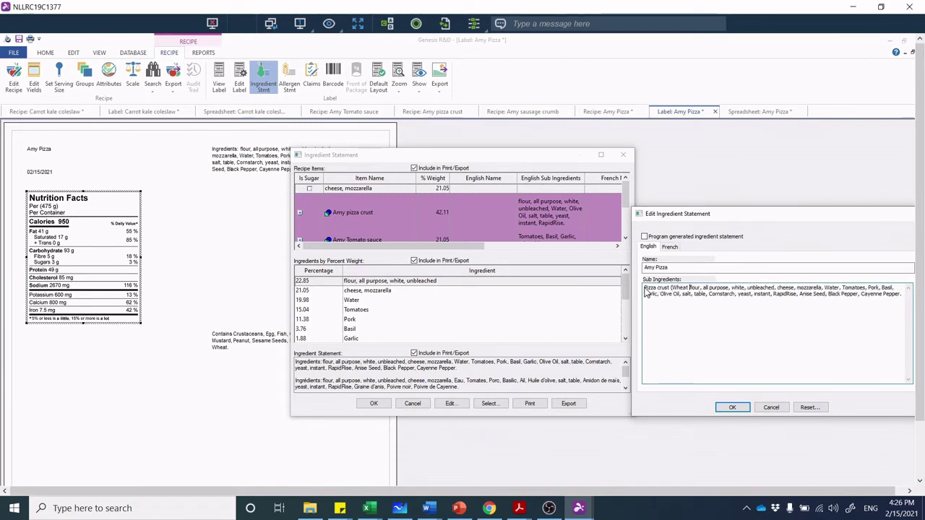
pyautogui.write('r, ')
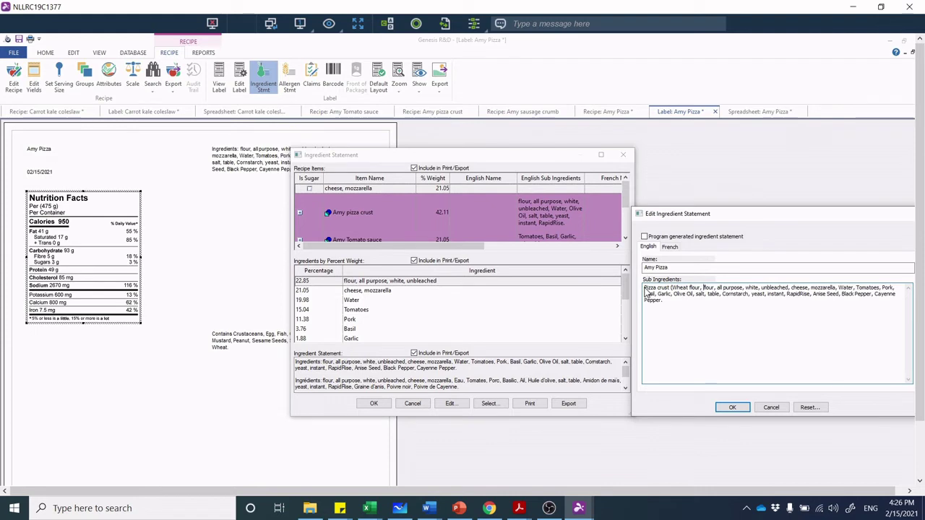
pyautogui.write('Water, Olive oil')
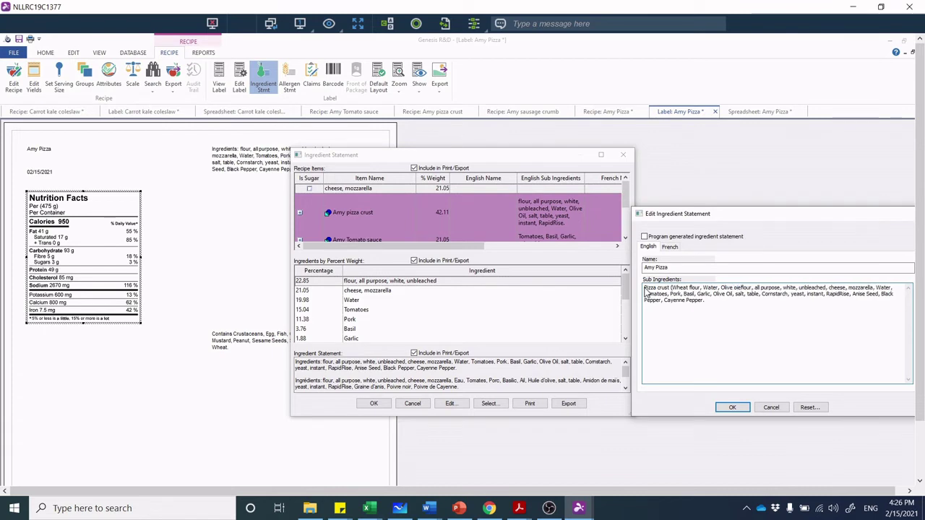
pyautogui.write(', ')
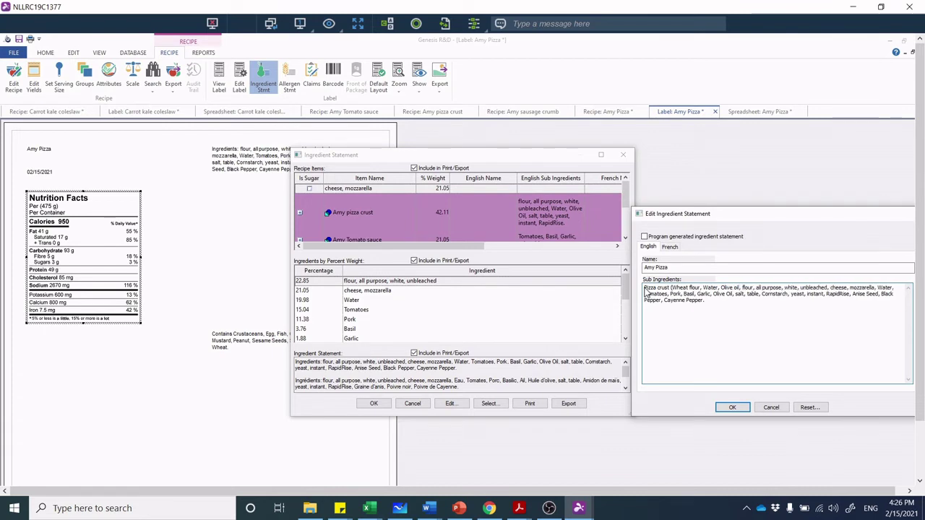
pyautogui.write('salt, ')
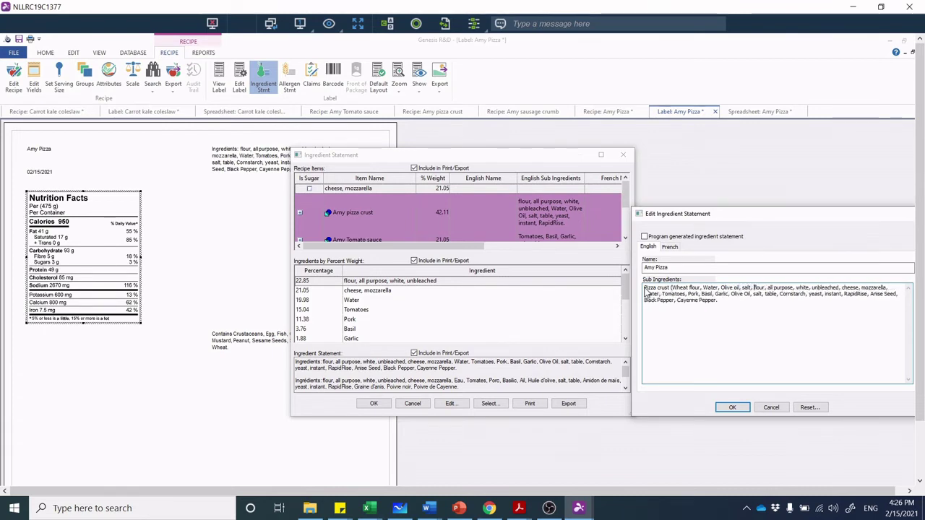
pyautogui.write('yeast')
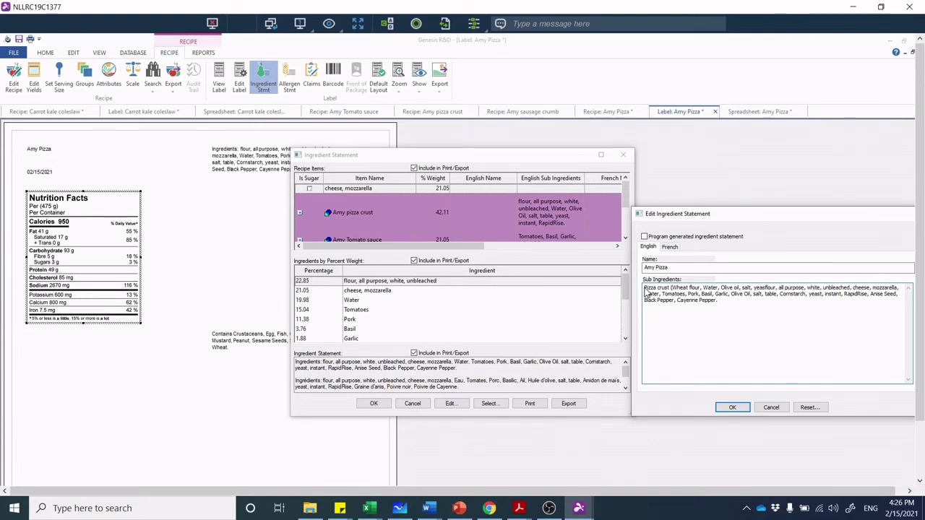
pyautogui.write(')')
pyautogui.press('BackSpace')
pyautogui.write('t)')
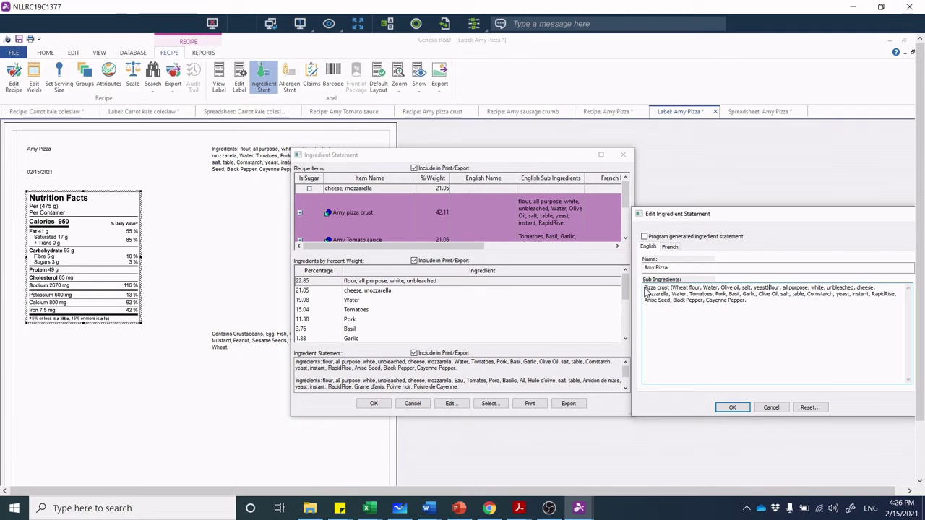
pyautogui.write(', Tom')
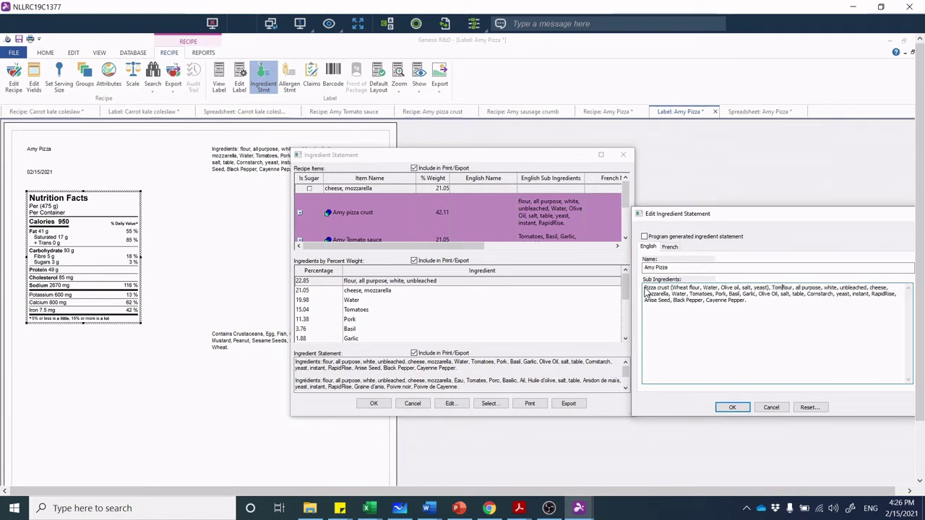
pyautogui.write('ato sauce')
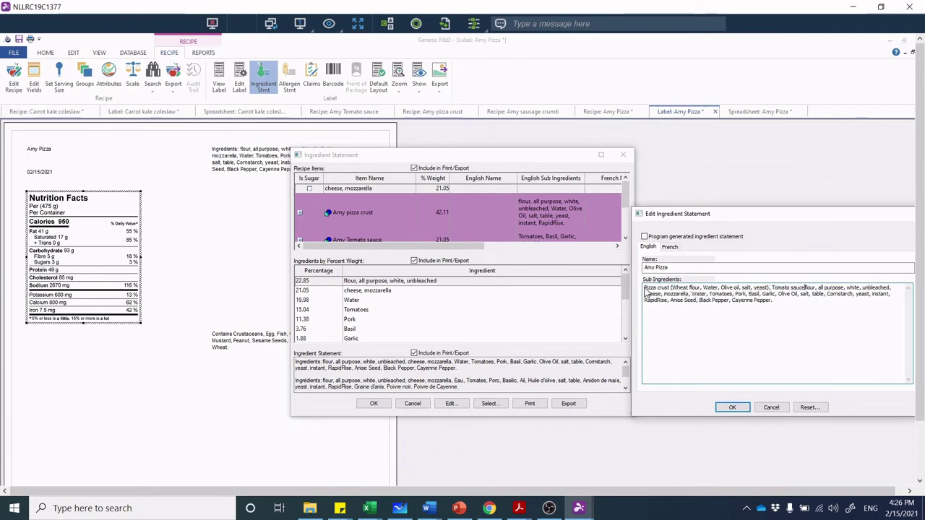
pyautogui.write(' (')
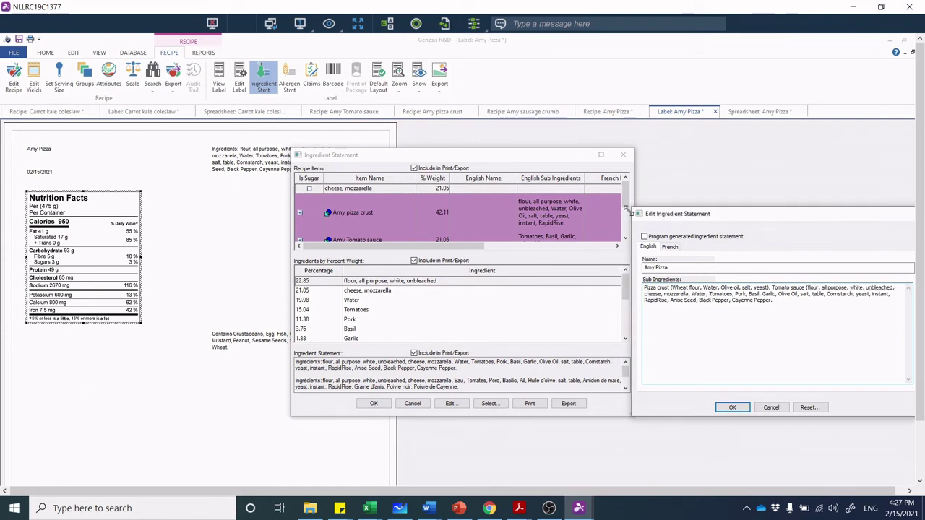
# Save the sub-ingredient statement and reopen it for further editing
pyautogui.click(738, 408)
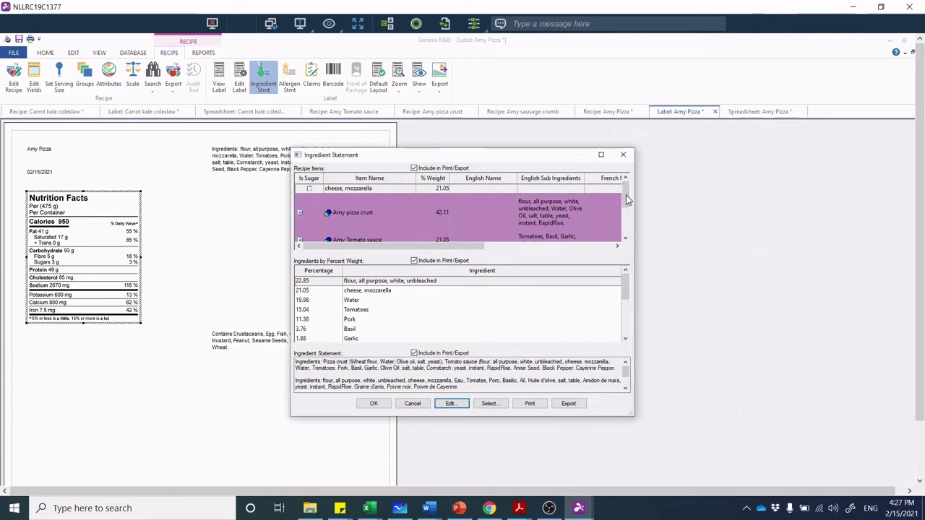
pyautogui.moveTo(626, 194); pyautogui.dragTo(626, 226)
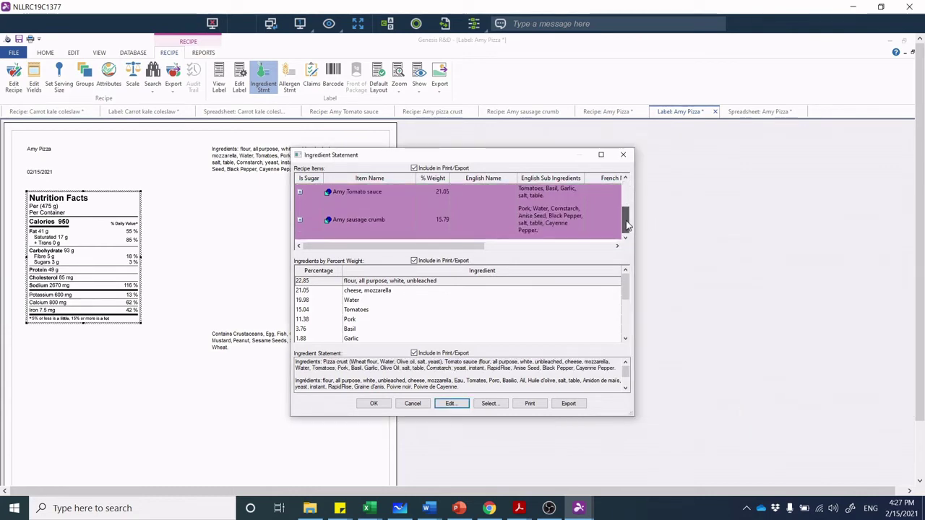
pyautogui.click(449, 403)
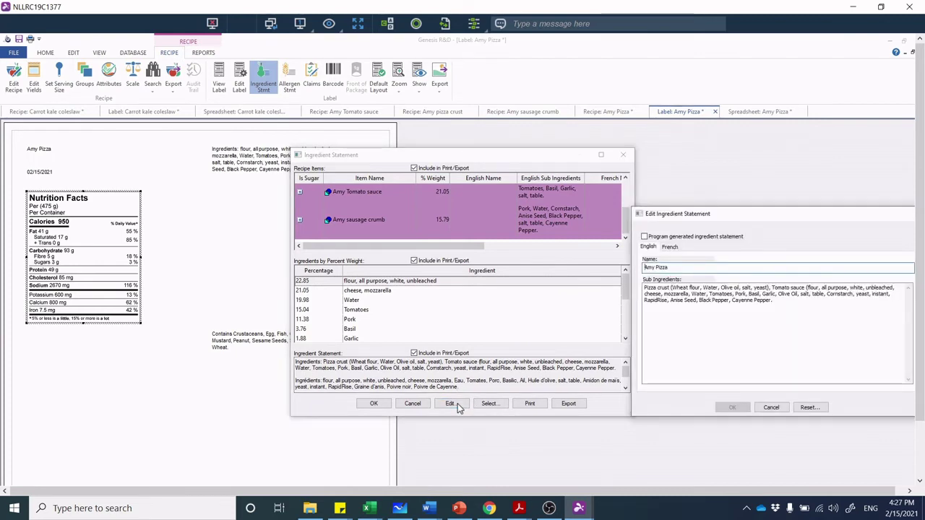
pyautogui.click(809, 289)
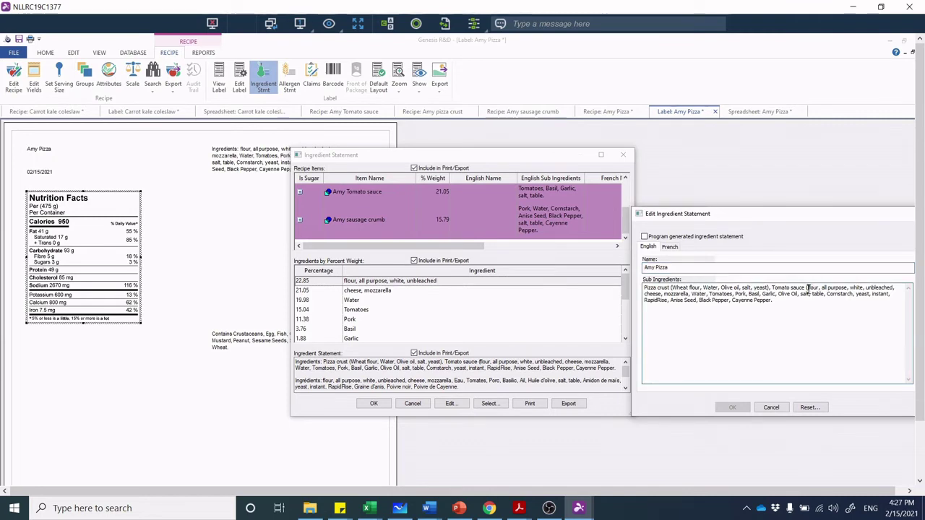
# Replace the old tomato sauce text with 'Tomatoes, Basil, Garlic, Salt), Mozzarella cheese ('
pyautogui.press('Delete')
pyautogui.press('Delete')
pyautogui.press('Delete')
pyautogui.press('Delete')
pyautogui.press('Delete')
pyautogui.press('Delete')
pyautogui.press('Delete')
pyautogui.press('Delete')
pyautogui.press('Delete')
pyautogui.press('Delete')
pyautogui.press('Delete')
pyautogui.press('Delete')
pyautogui.press('Delete')
pyautogui.press('Delete')
pyautogui.press('Delete')
pyautogui.press('Delete')
pyautogui.press('Delete')
pyautogui.press('Delete')
pyautogui.press('Delete')
pyautogui.press('Delete')
pyautogui.press('Delete')
pyautogui.press('Delete')
pyautogui.press('Delete')
pyautogui.press('Delete')
pyautogui.press('Delete')
pyautogui.press('Delete')
pyautogui.press('Delete')
pyautogui.press('Delete')
pyautogui.press('Delete')
pyautogui.press('Delete')
pyautogui.press('Delete')
pyautogui.press('Delete')
pyautogui.press('Delete')
pyautogui.press('Delete')
pyautogui.press('Delete')
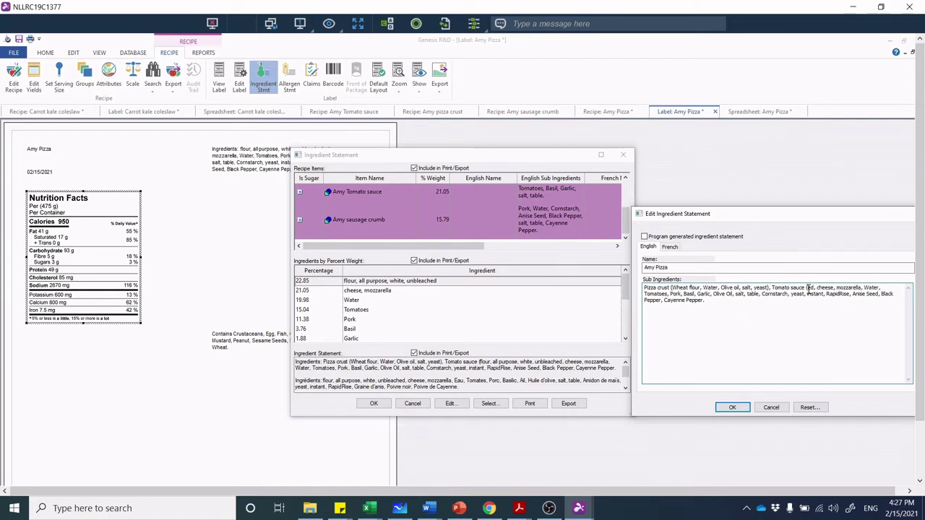
pyautogui.press('Delete')
pyautogui.press('Delete')
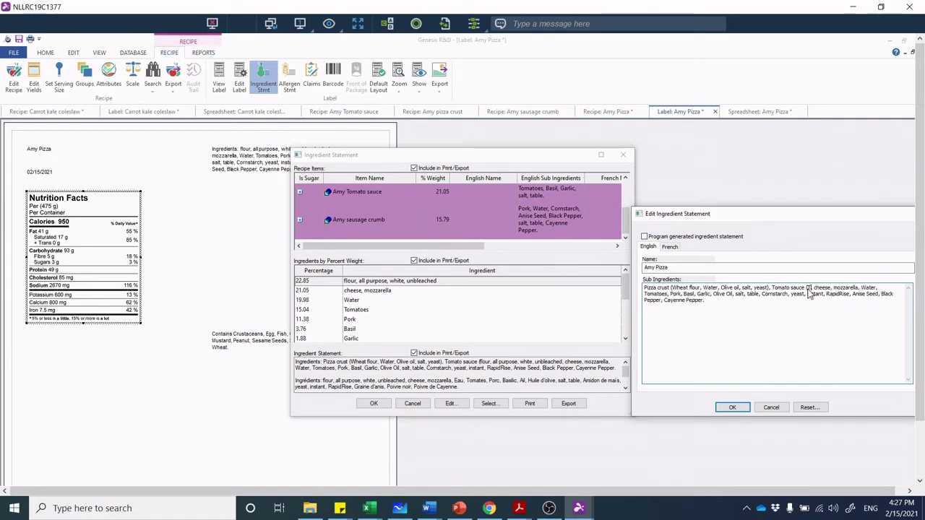
pyautogui.write('Tomatoes, ')
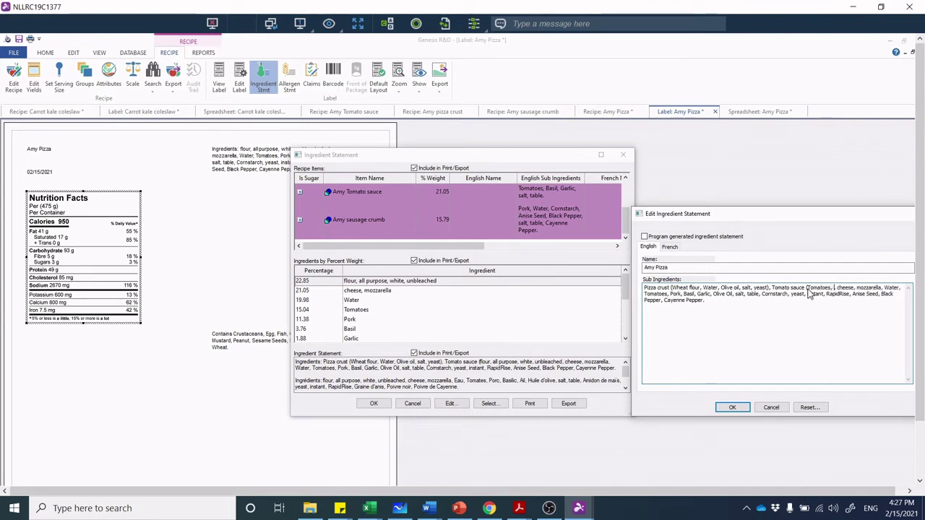
pyautogui.write('ba')
pyautogui.press('BackSpace')
pyautogui.press('BackSpace')
pyautogui.write('Basil ')
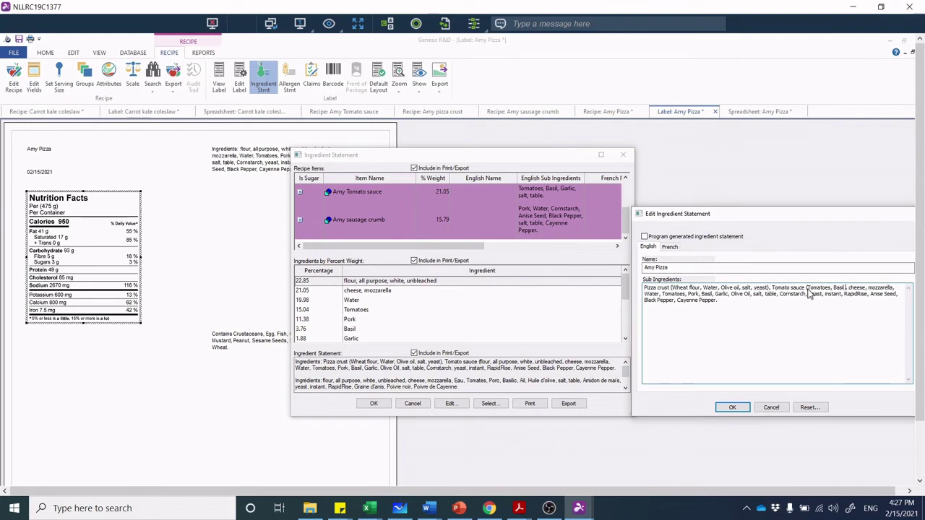
pyautogui.write(', Garlic, Salt')
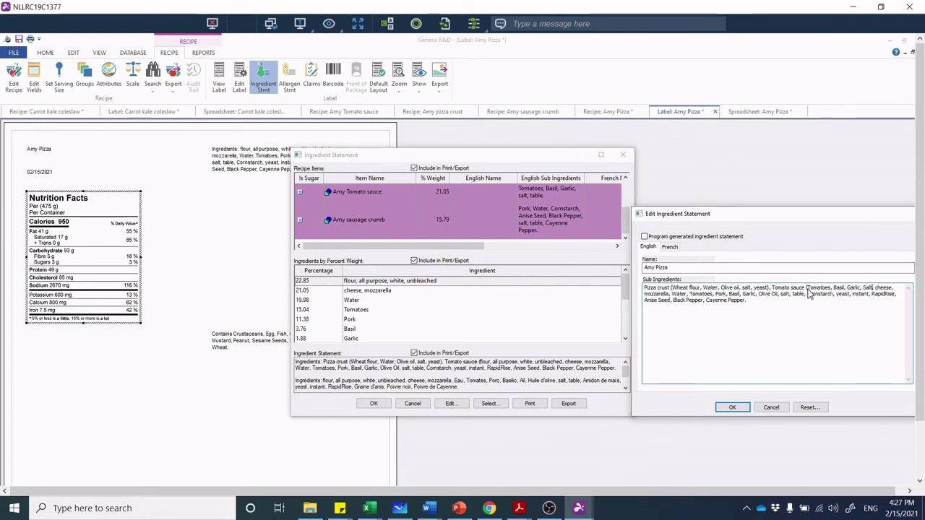
pyautogui.write('), ')
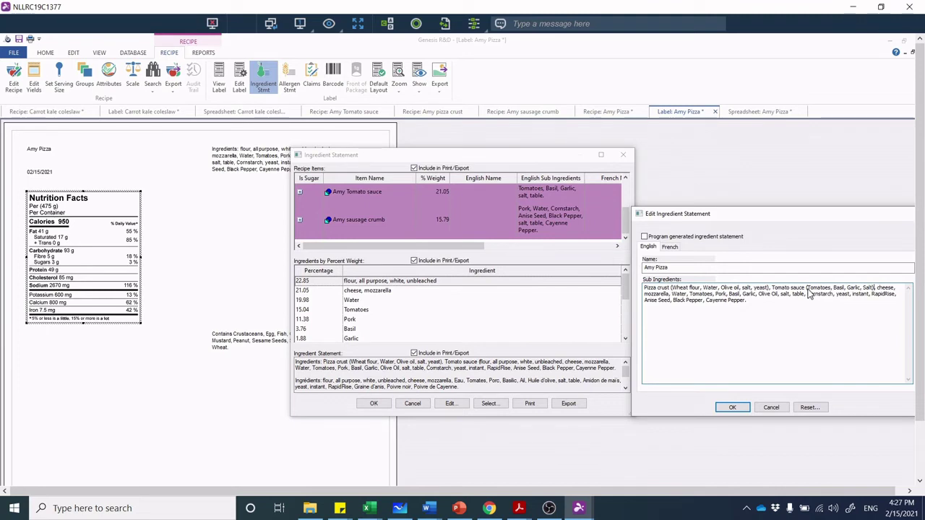
pyautogui.write('Mozzarella cheese ')
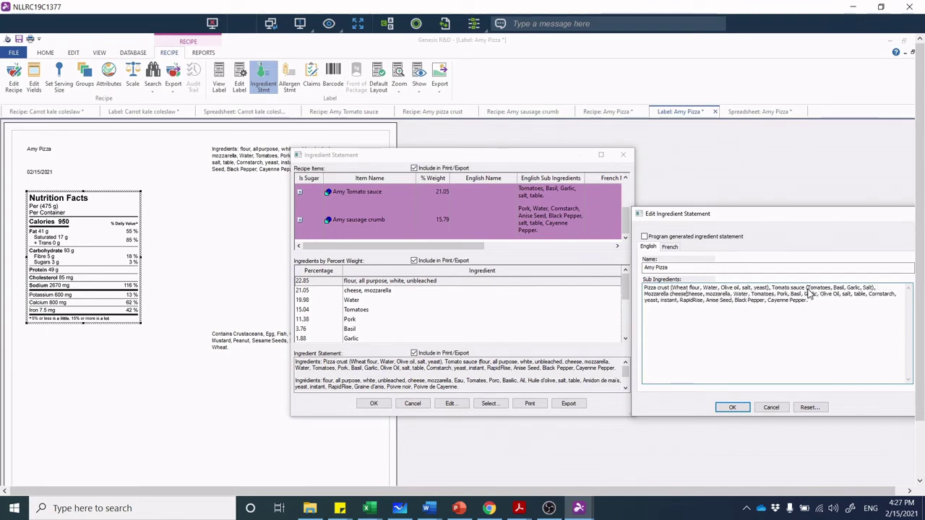
pyautogui.write('(')
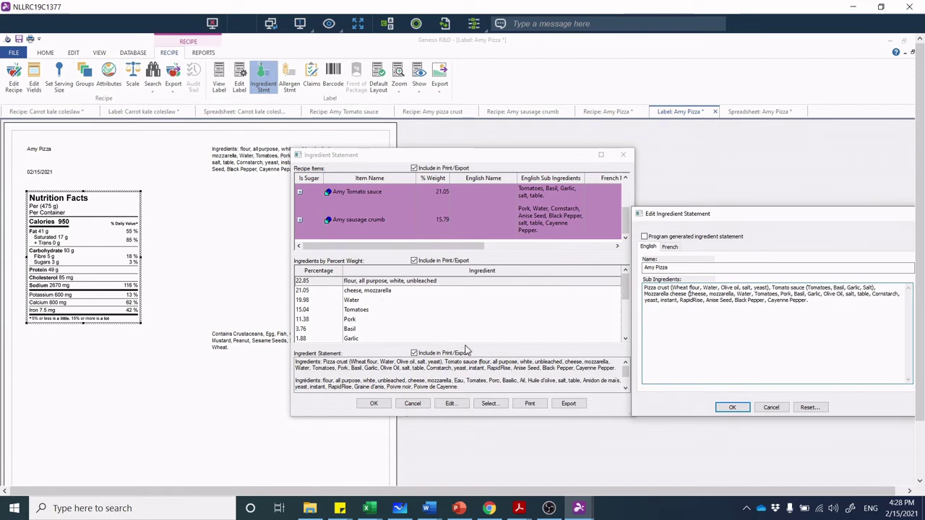
# Search Chrome for 'gay lea mozzarella cheese ingredients' in a new tab
pyautogui.click(488, 508)
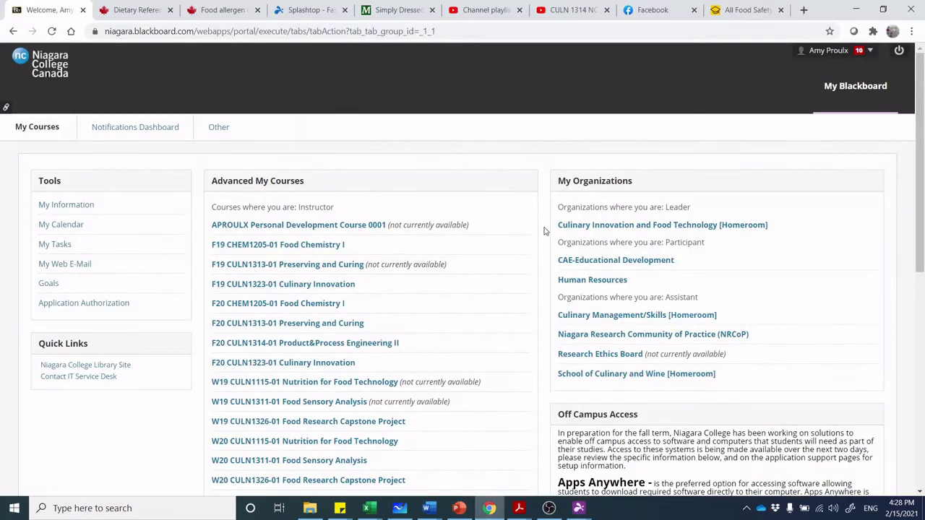
pyautogui.click(803, 10)
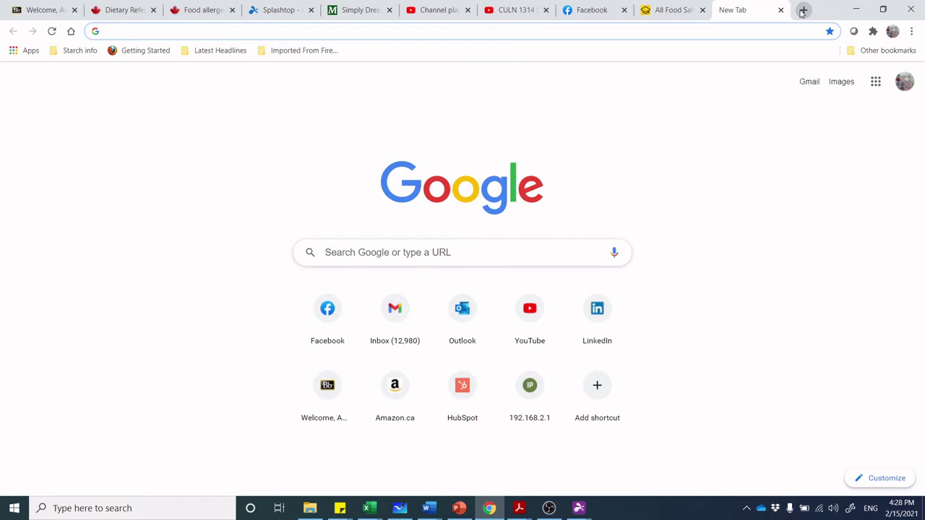
pyautogui.write('k')
pyautogui.press('BackSpace')
pyautogui.press('BackSpace')
pyautogui.write('gay lea')
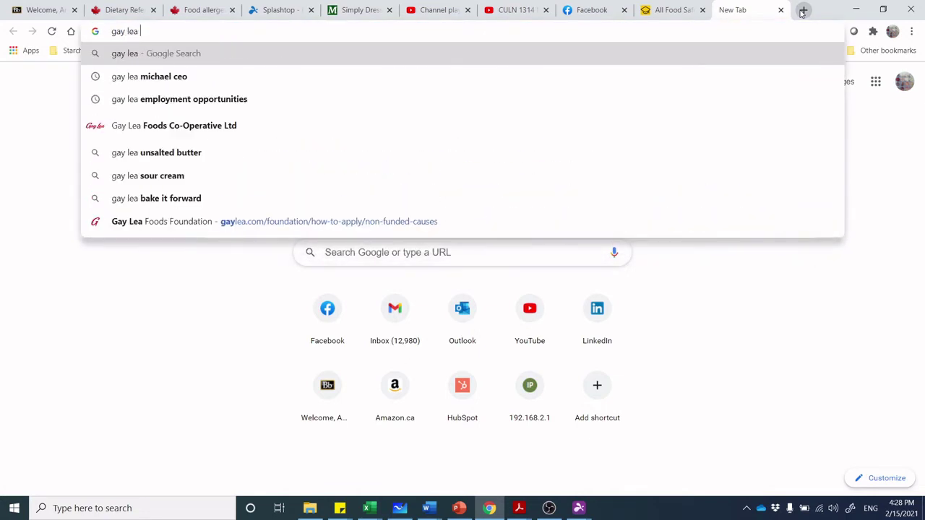
pyautogui.write(' mozzarealla')
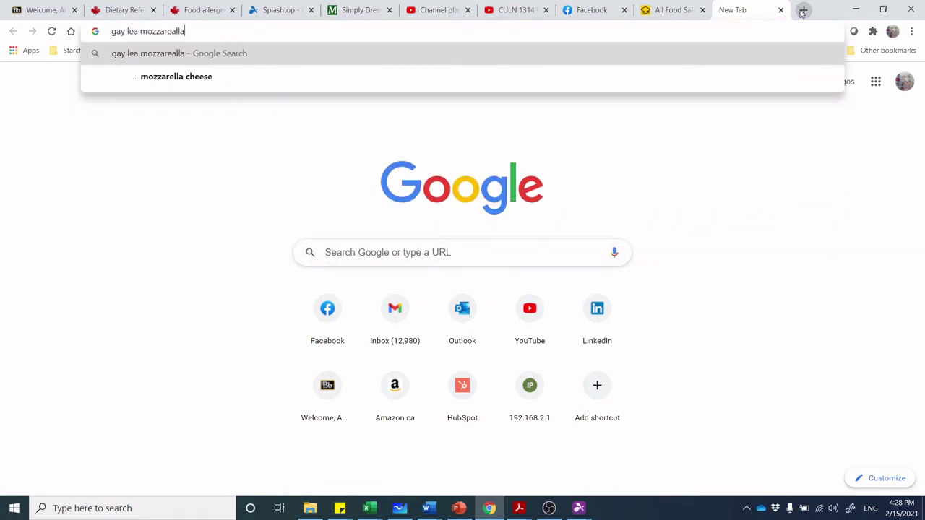
pyautogui.press('BackSpace')
pyautogui.press('BackSpace')
pyautogui.press('BackSpace')
pyautogui.press('BackSpace')
pyautogui.write('lla chees')
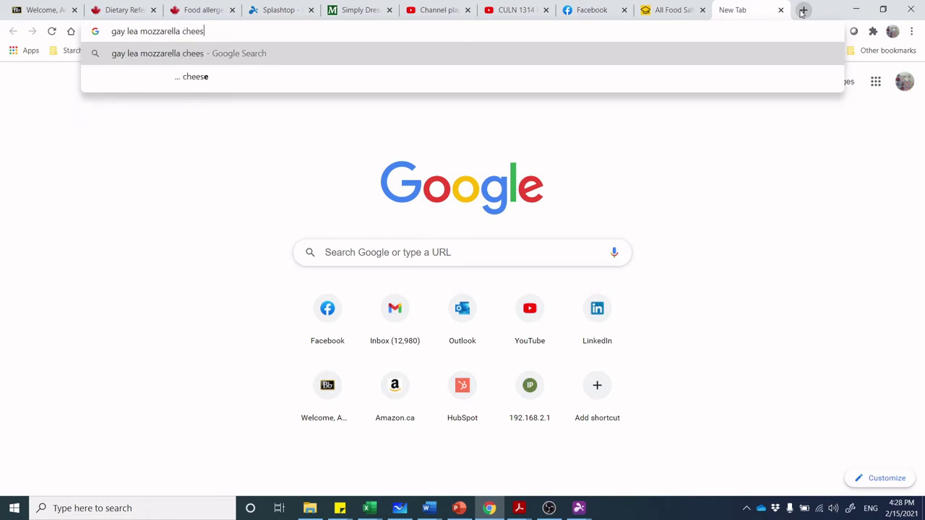
pyautogui.write('e')
pyautogui.press('Return')
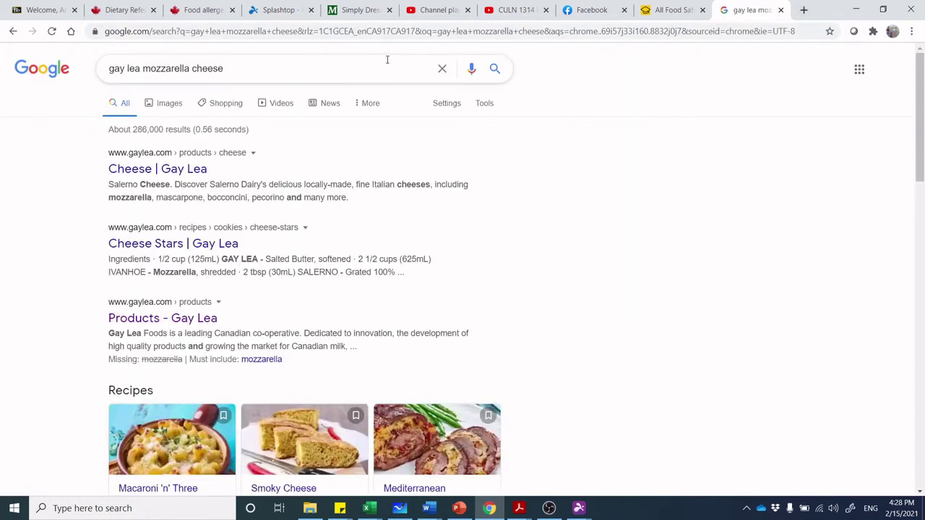
pyautogui.click(365, 72)
pyautogui.write('ingre')
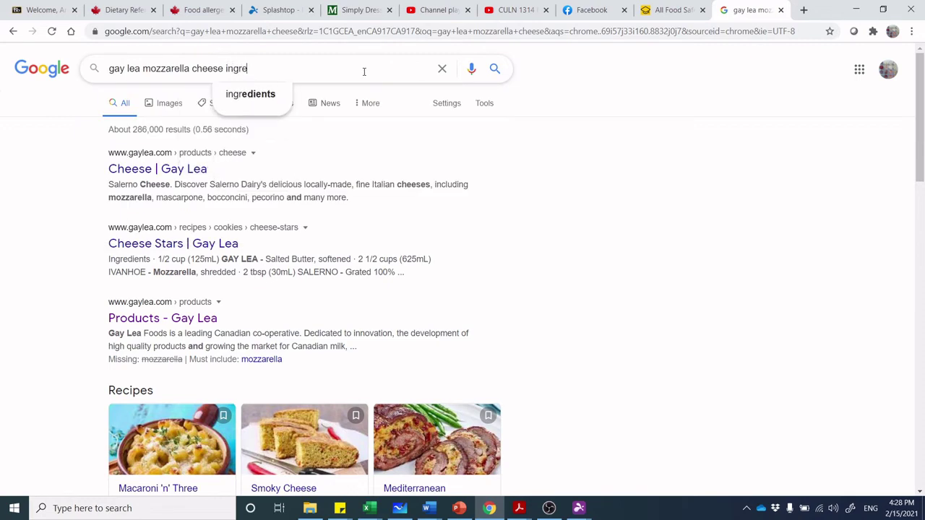
pyautogui.write('dients')
pyautogui.press('Return')
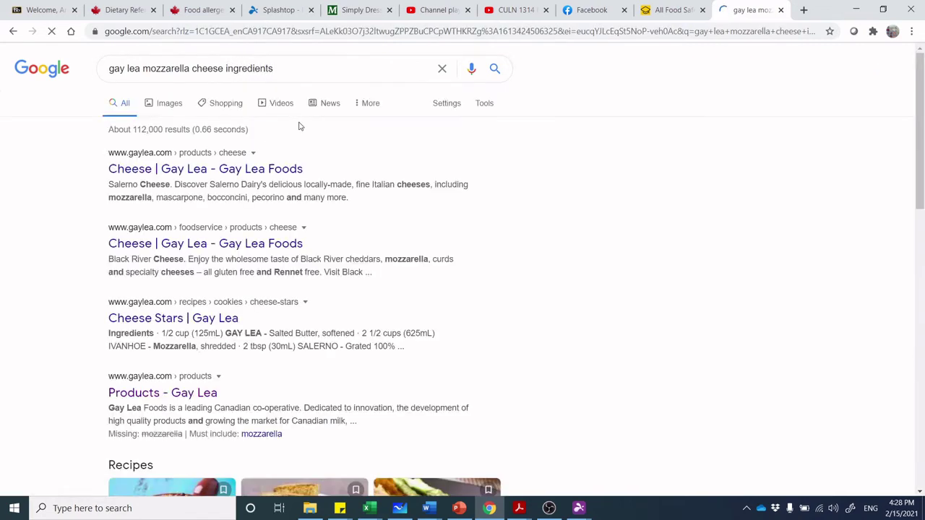
# Open the Gay Lea cheese page and view the Salerno Cheese product details
pyautogui.click(277, 171)
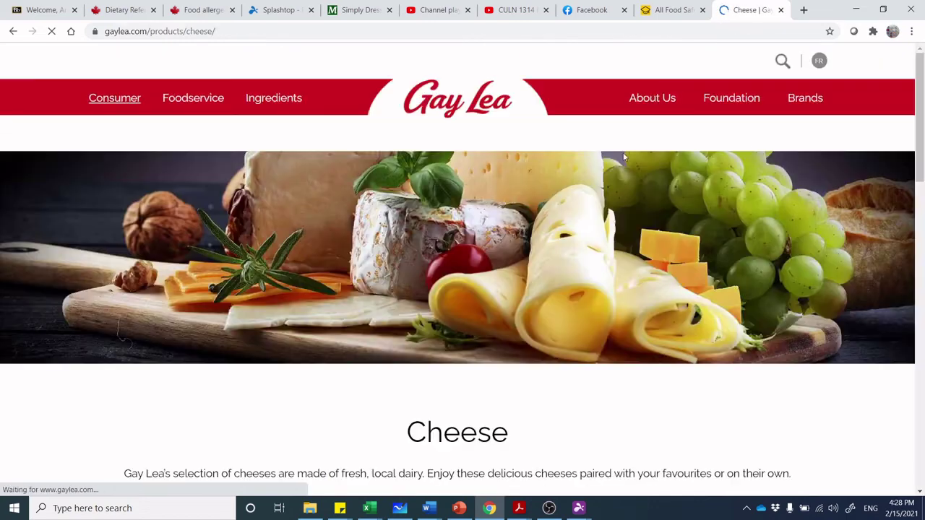
pyautogui.scroll(-5, 919, 101)
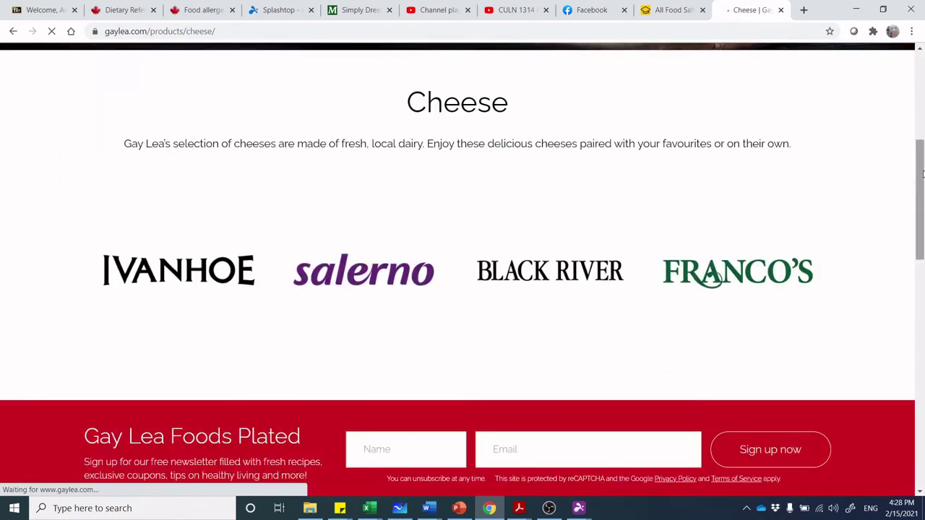
pyautogui.click(360, 269)
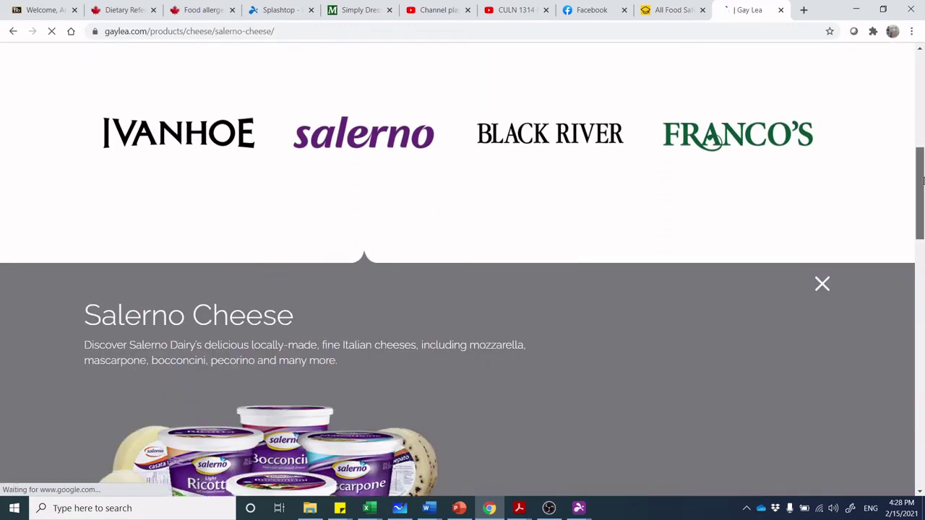
pyautogui.scroll(-3, 923, 230)
pyautogui.scroll(-1, 922, 230)
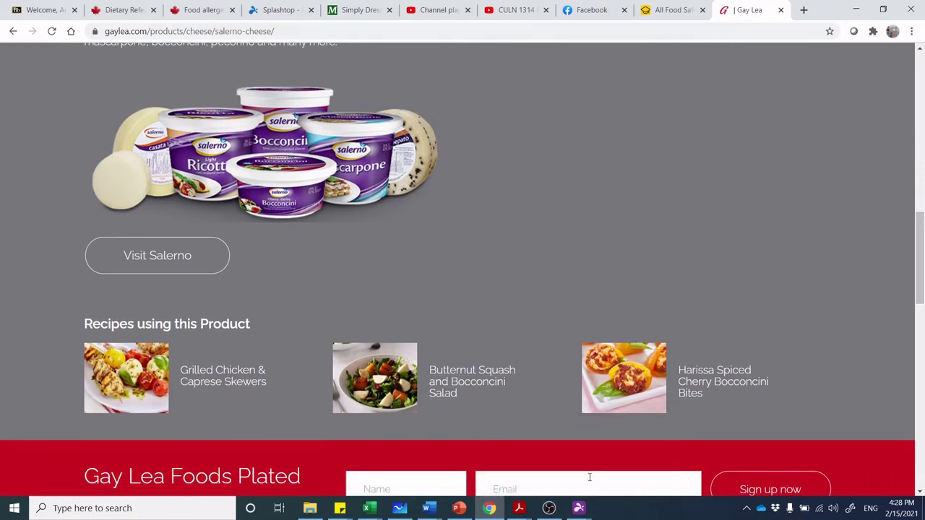
# Finish Mozzarella cheese (milk, enzyme, salt) and add Sausage crumble (Pork, water, cornstarch, salt, spices)
pyautogui.moveTo(578, 510)
pyautogui.click(613, 462)
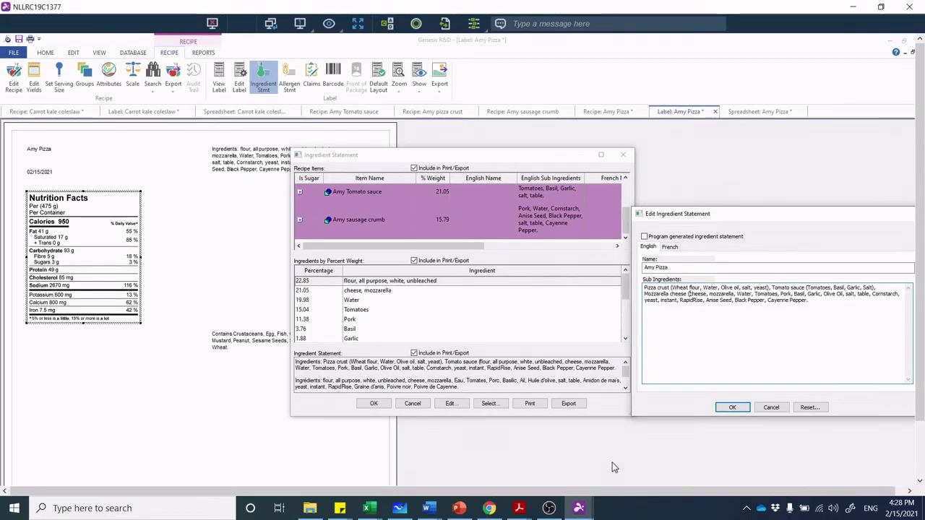
pyautogui.write('milk')
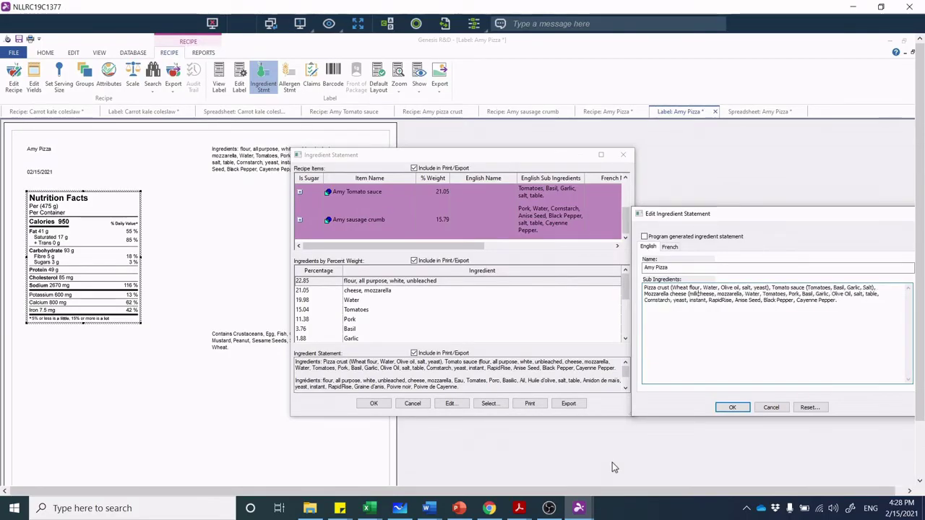
pyautogui.write(',')
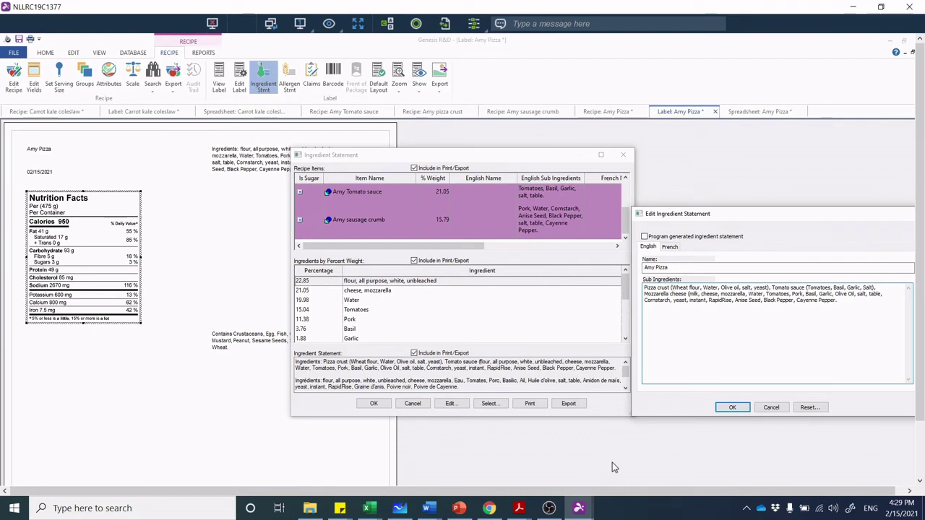
pyautogui.write('enzymes')
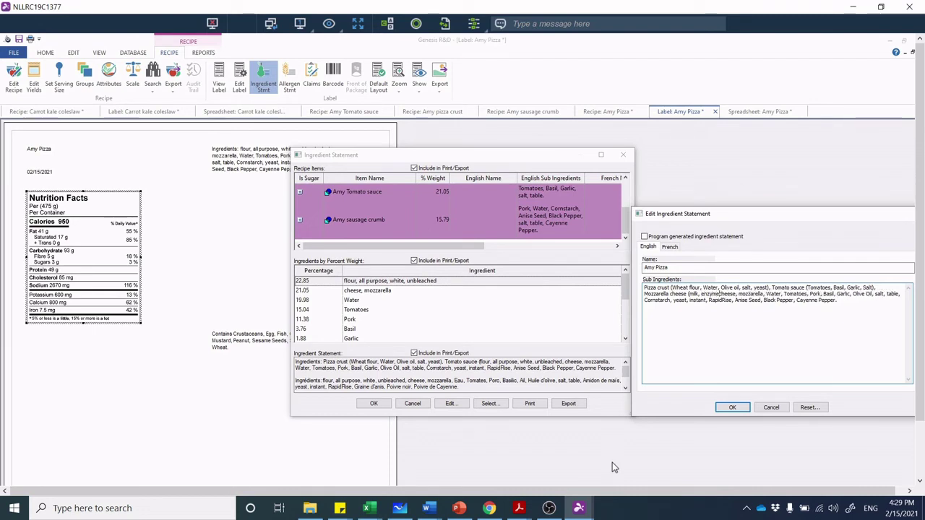
pyautogui.write(', ')
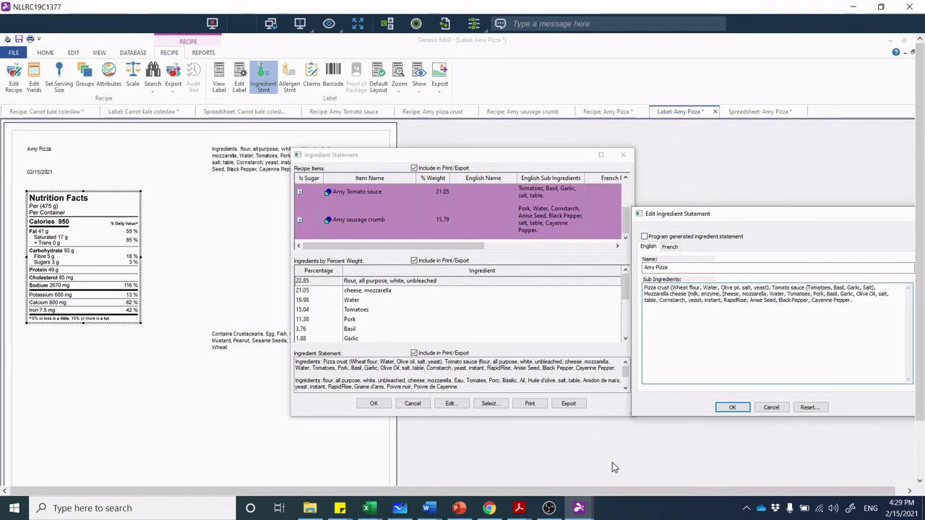
pyautogui.write('salt')
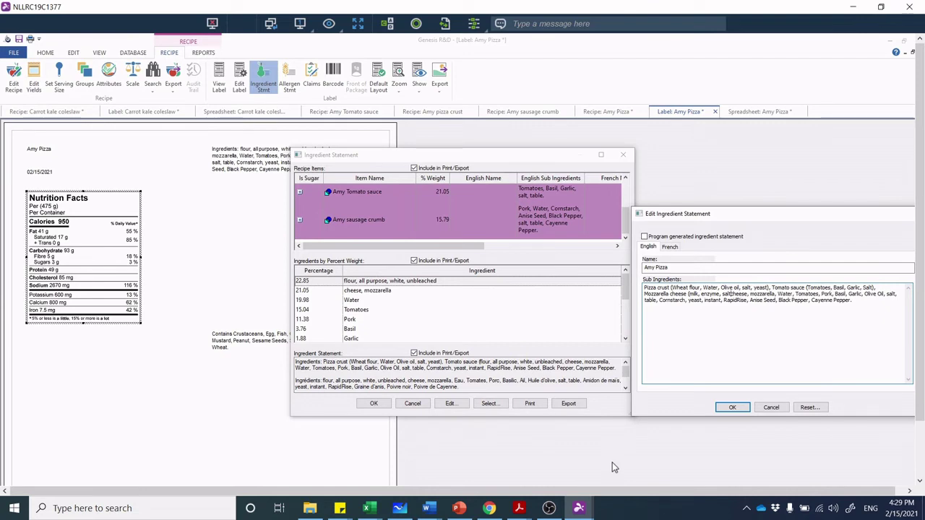
pyautogui.write(')')
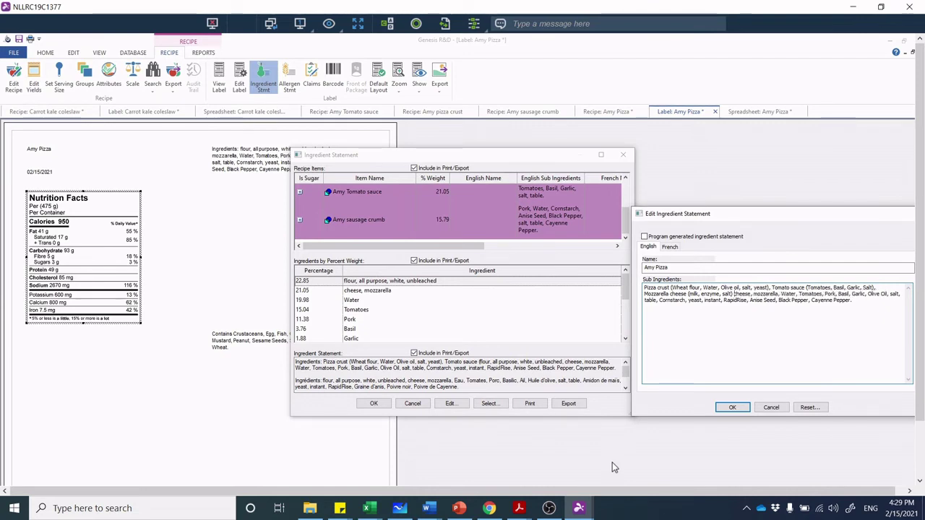
pyautogui.write(' Sausage crumble ')
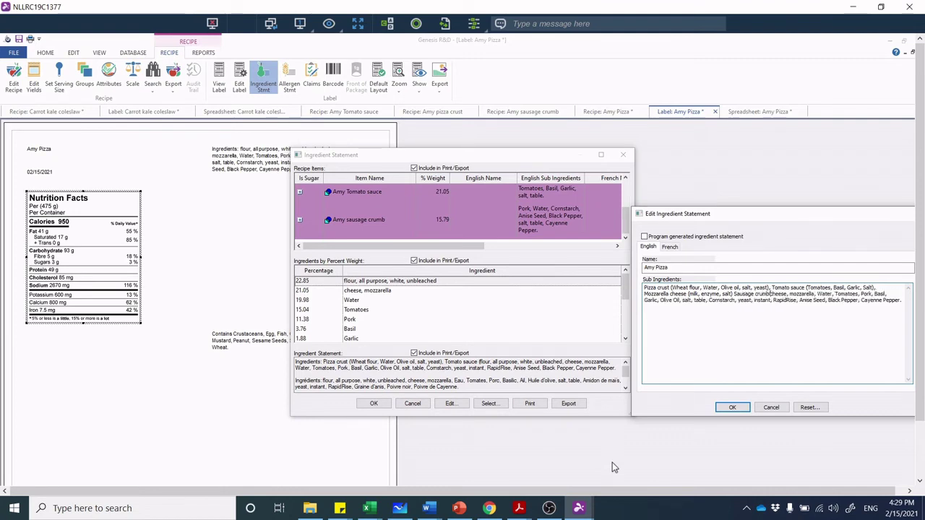
pyautogui.write('(')
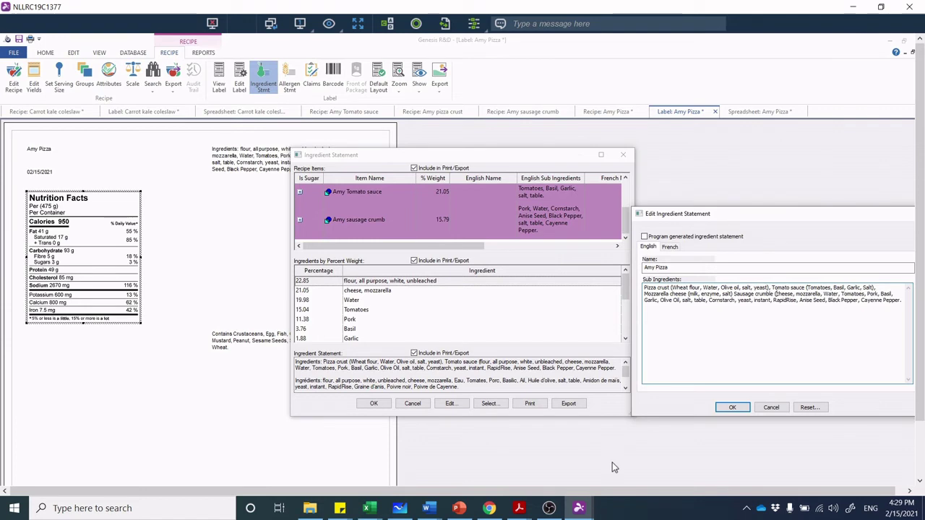
pyautogui.write('Pork, water, cornstarch')
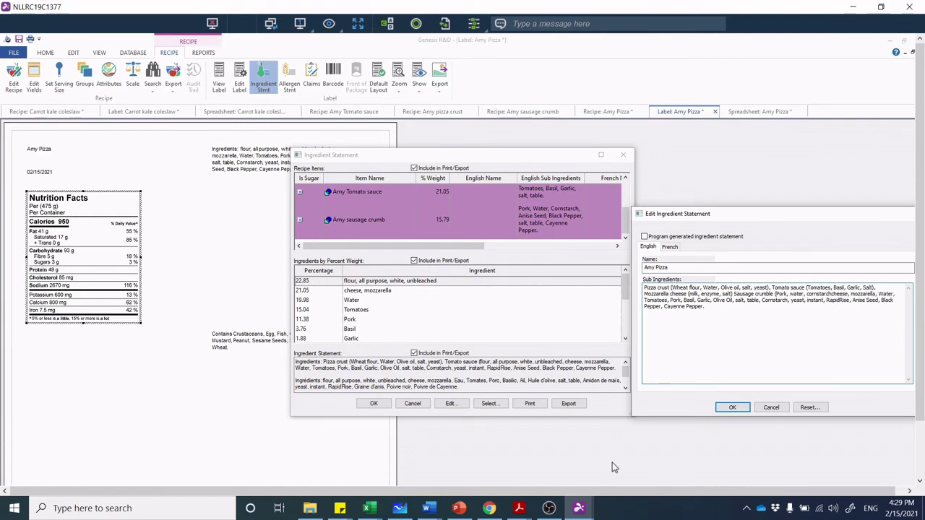
pyautogui.write(')')
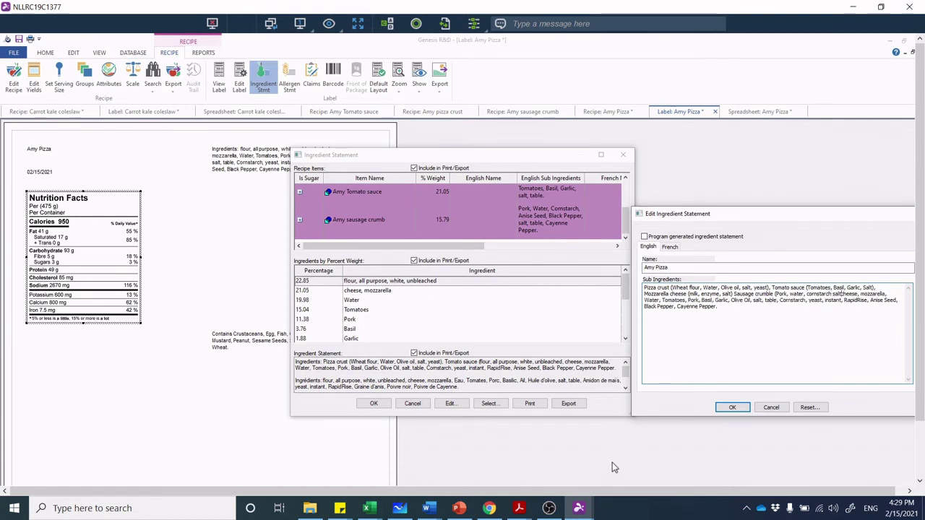
pyautogui.press('BackSpace')
pyautogui.press('BackSpace')
pyautogui.press('BackSpace')
pyautogui.press('BackSpace')
pyautogui.press('BackSpace')
pyautogui.press('BackSpace')
pyautogui.write(', salt, spices')
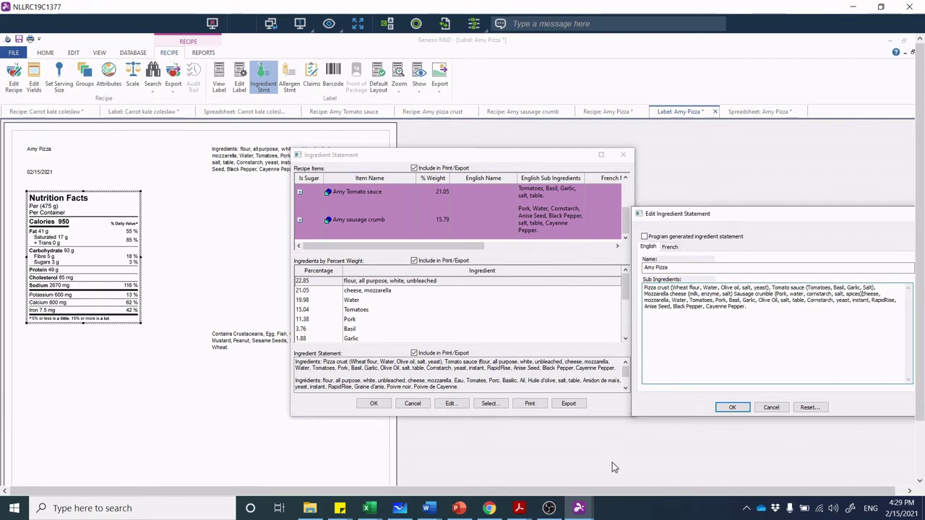
# Delete the leftover old ingredient text after 'spices)'
pyautogui.press('Delete')
pyautogui.press('Delete')
pyautogui.press('Delete')
pyautogui.press('Delete')
pyautogui.press('Delete')
pyautogui.press('Delete')
pyautogui.press('Delete')
pyautogui.press('Delete')
pyautogui.press('Delete')
pyautogui.press('Delete')
pyautogui.press('Delete')
pyautogui.press('Delete')
pyautogui.press('Delete')
pyautogui.press('Delete')
pyautogui.press('Delete')
pyautogui.press('Delete')
pyautogui.press('Delete')
pyautogui.press('Delete')
pyautogui.press('Delete')
pyautogui.press('Delete')
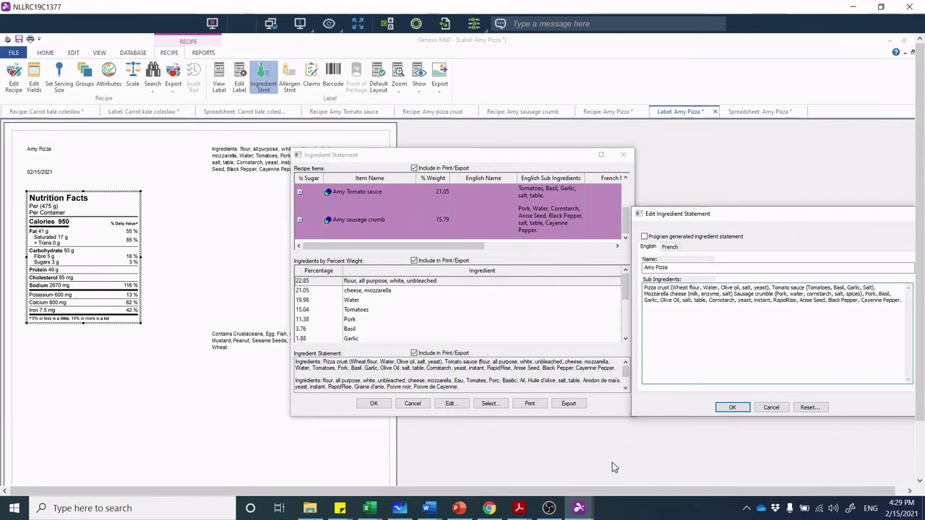
pyautogui.press('Delete')
pyautogui.press('Delete')
pyautogui.press('Delete')
pyautogui.press('Delete')
pyautogui.press('Delete')
pyautogui.press('Delete')
pyautogui.press('Delete')
pyautogui.press('Delete')
pyautogui.press('Delete')
pyautogui.press('Delete')
pyautogui.press('Delete')
pyautogui.press('Delete')
pyautogui.press('Delete')
pyautogui.press('Delete')
pyautogui.press('Delete')
pyautogui.press('Delete')
pyautogui.press('Delete')
pyautogui.press('Delete')
pyautogui.press('Delete')
pyautogui.press('Delete')
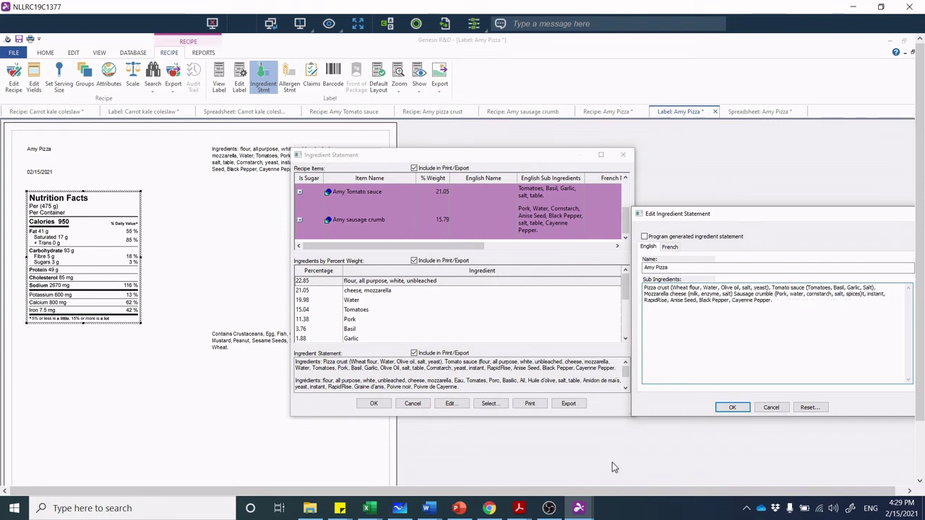
pyautogui.press('Delete')
pyautogui.press('Delete')
pyautogui.press('Delete')
pyautogui.press('Delete')
pyautogui.press('Delete')
pyautogui.press('Delete')
pyautogui.press('Delete')
pyautogui.press('Delete')
pyautogui.press('Delete')
pyautogui.press('Delete')
pyautogui.press('Delete')
pyautogui.press('Delete')
pyautogui.press('Delete')
pyautogui.press('Delete')
pyautogui.press('Delete')
pyautogui.press('Delete')
pyautogui.press('Delete')
pyautogui.press('Delete')
pyautogui.press('Delete')
pyautogui.press('Delete')
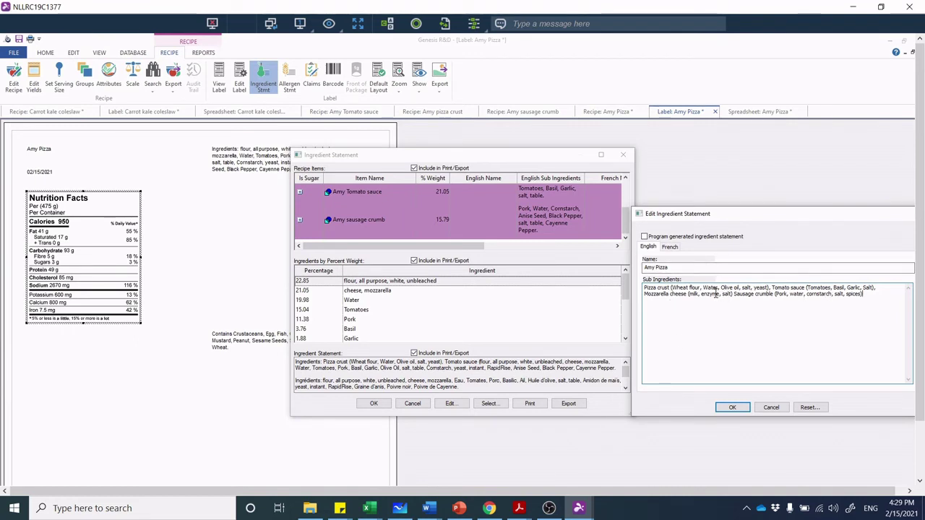
# Capitalise Milk, Enzyme and Salt in the Mozzarella cheese bracket
pyautogui.click(692, 294)
pyautogui.press('BackSpace')
pyautogui.press('BackSpace')
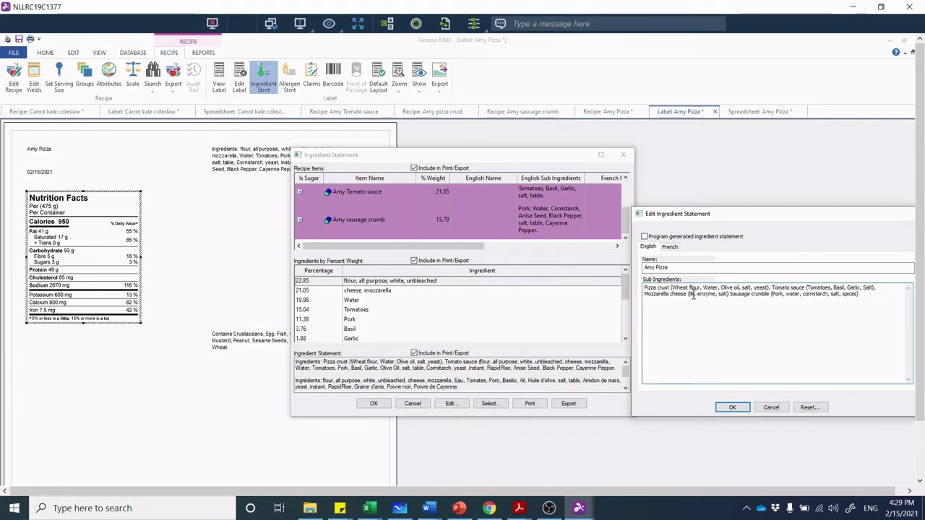
pyautogui.write('Milk')
pyautogui.click(704, 294)
pyautogui.press('BackSpace')
pyautogui.write('E')
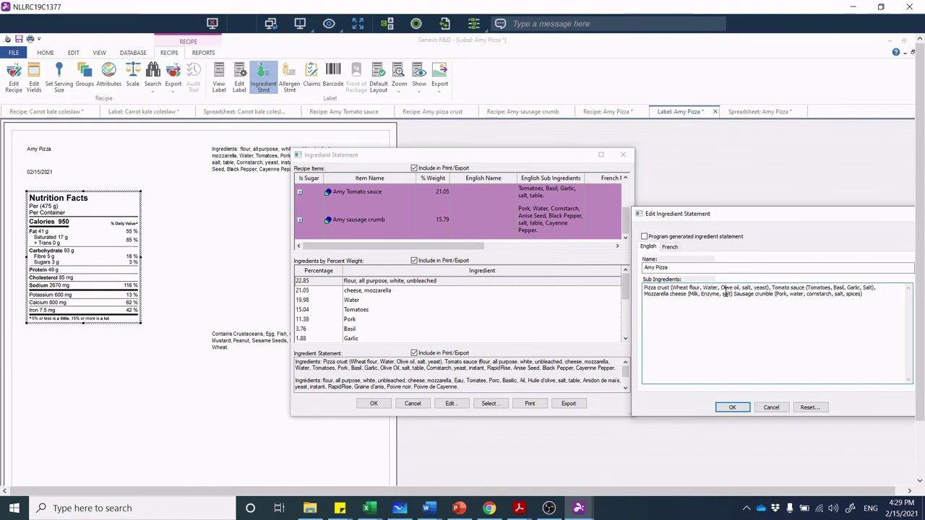
pyautogui.click(725, 293)
pyautogui.press('BackSpace')
pyautogui.write('S')
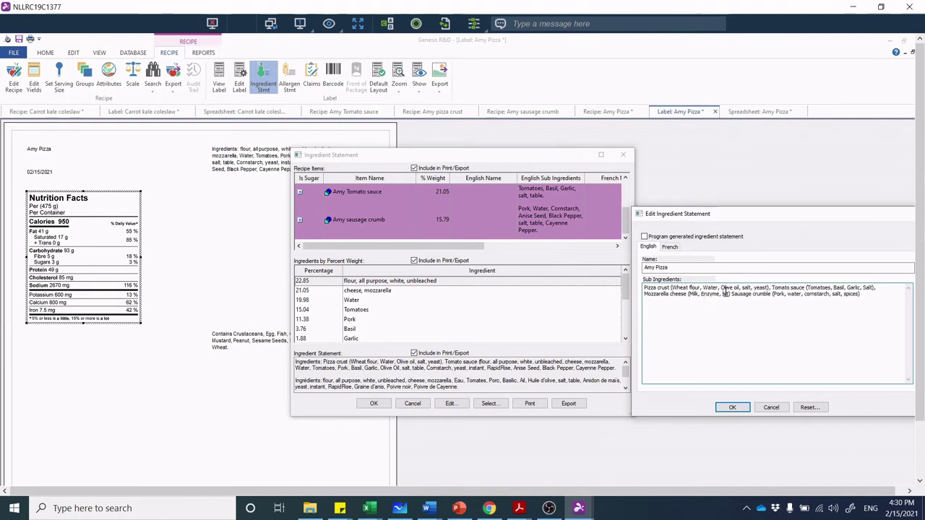
# Capitalise Water, Cornstarch, Salt and Spices in Sausage crumble, then confirm both ingredient statement dialogs
pyautogui.click(793, 293)
pyautogui.press('BackSpace')
pyautogui.write('W')
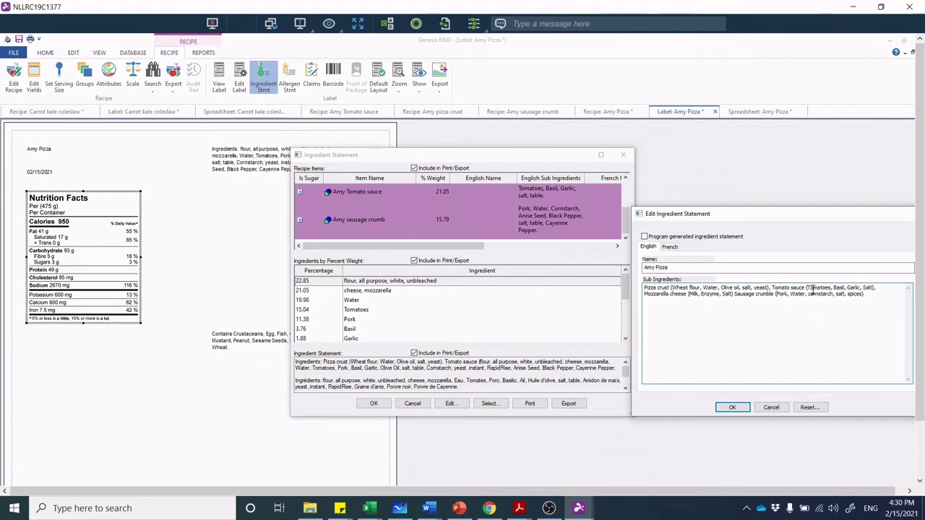
pyautogui.click(812, 293)
pyautogui.press('BackSpace')
pyautogui.write('C')
pyautogui.click(840, 293)
pyautogui.press('BackSpace')
pyautogui.write('S')
pyautogui.click(853, 293)
pyautogui.press('BackSpace')
pyautogui.write('S')
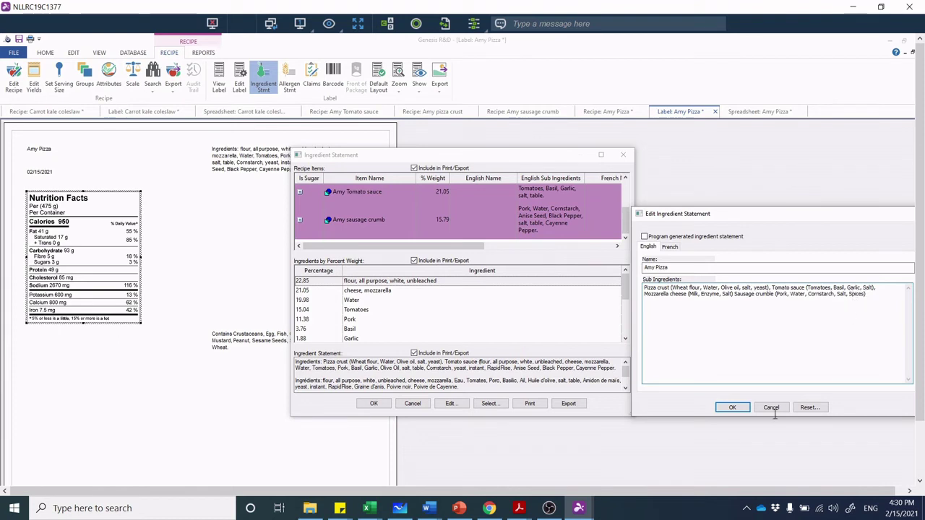
pyautogui.click(732, 408)
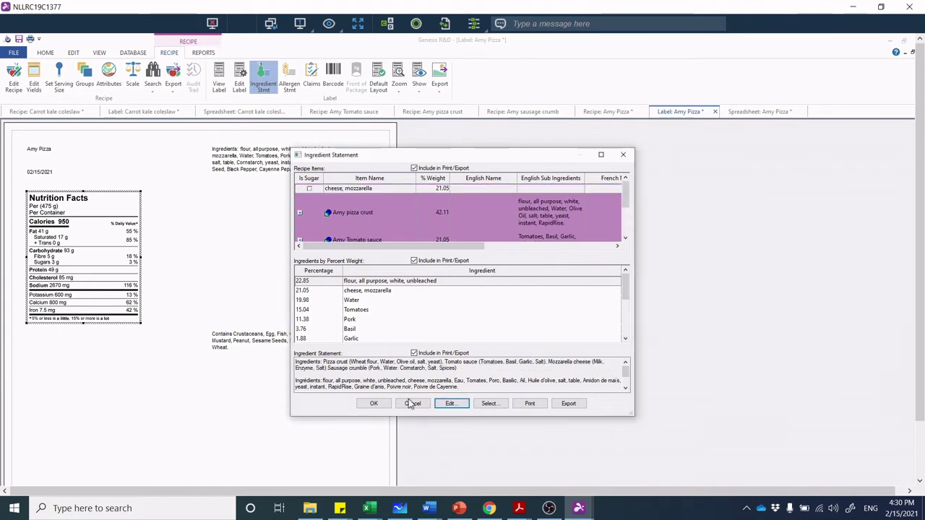
pyautogui.click(376, 404)
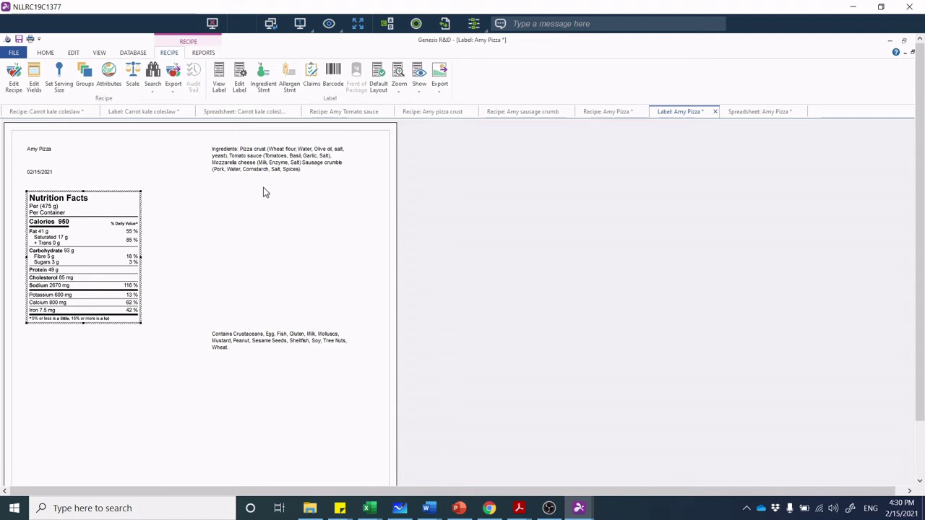
# In Allergen Stmt, untick Crustaceans, Egg, Fish, Molluscs, Mustard, Peanut, Sesame Seeds, Shellfish, Soy and Tree Nuts
pyautogui.click(292, 86)
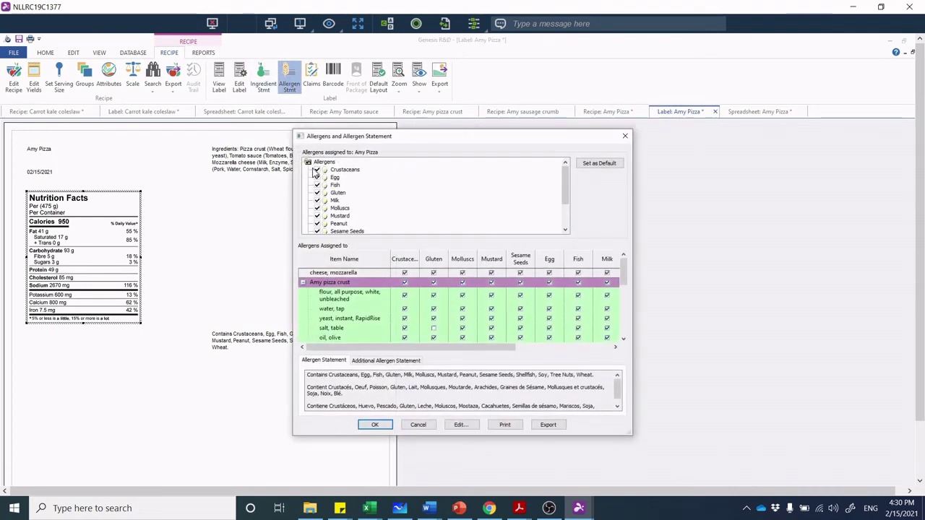
pyautogui.click(317, 170)
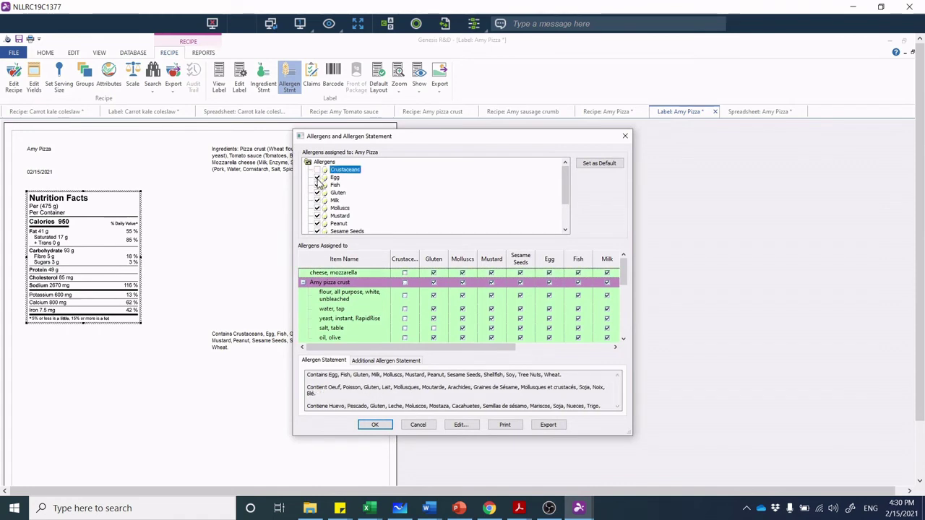
pyautogui.click(318, 179)
pyautogui.click(317, 185)
pyautogui.click(317, 208)
pyautogui.click(318, 216)
pyautogui.click(317, 223)
pyautogui.click(317, 231)
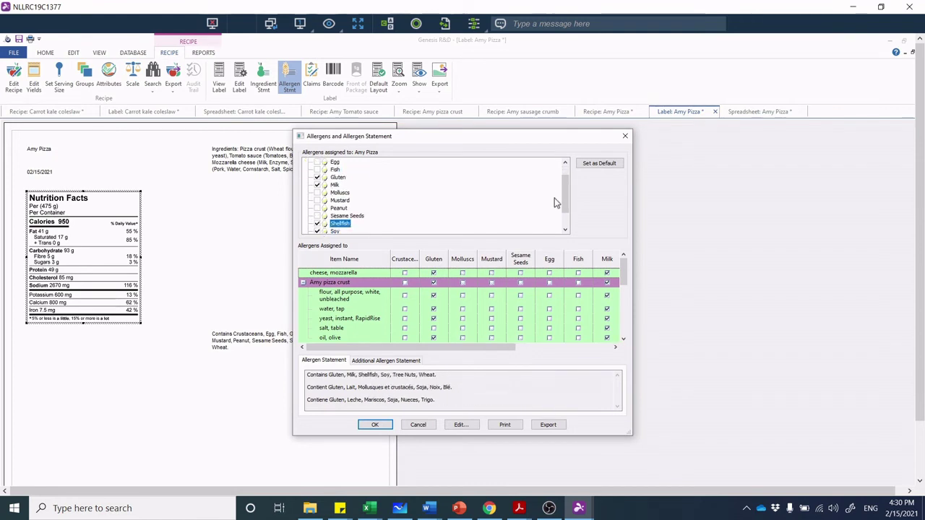
pyautogui.click(568, 222)
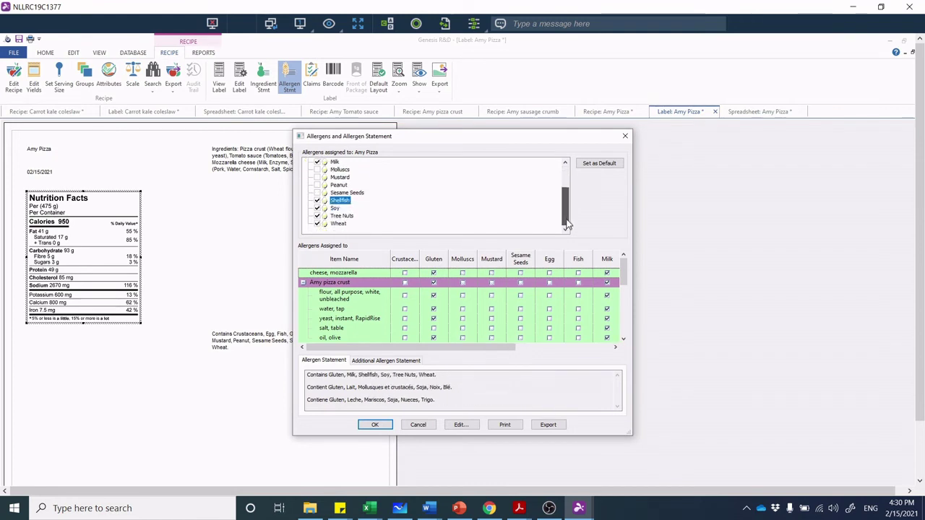
pyautogui.click(317, 200)
pyautogui.click(317, 209)
pyautogui.click(317, 216)
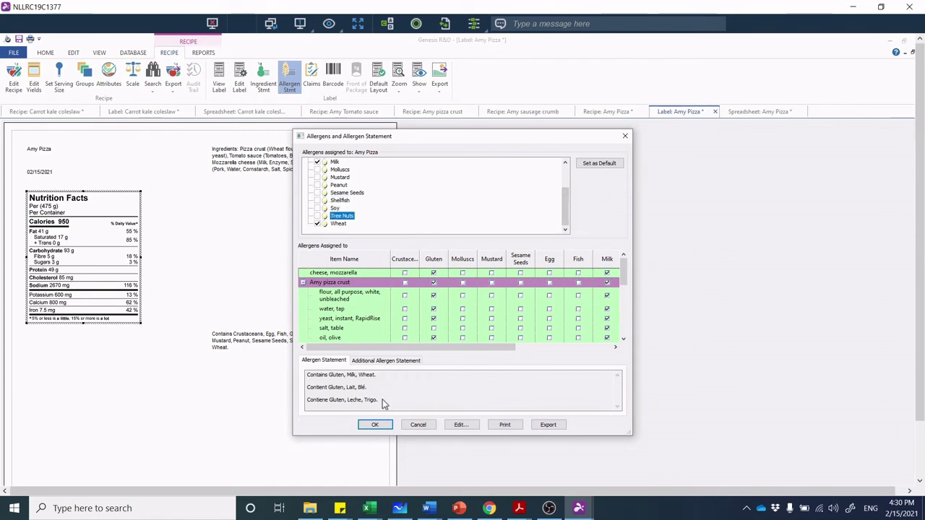
pyautogui.click(376, 425)
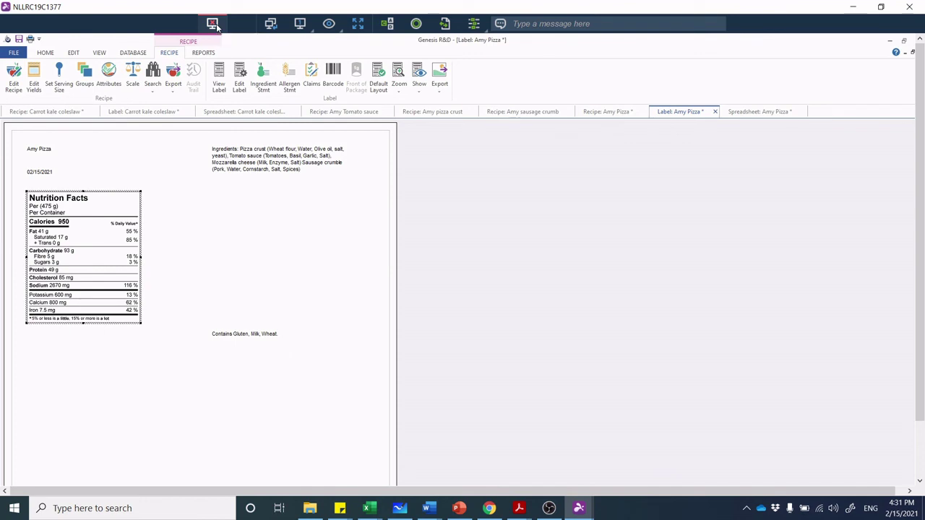
# Open the ESHA eLearning Center website from the HOME tab and scroll through its offerings
pyautogui.click(45, 54)
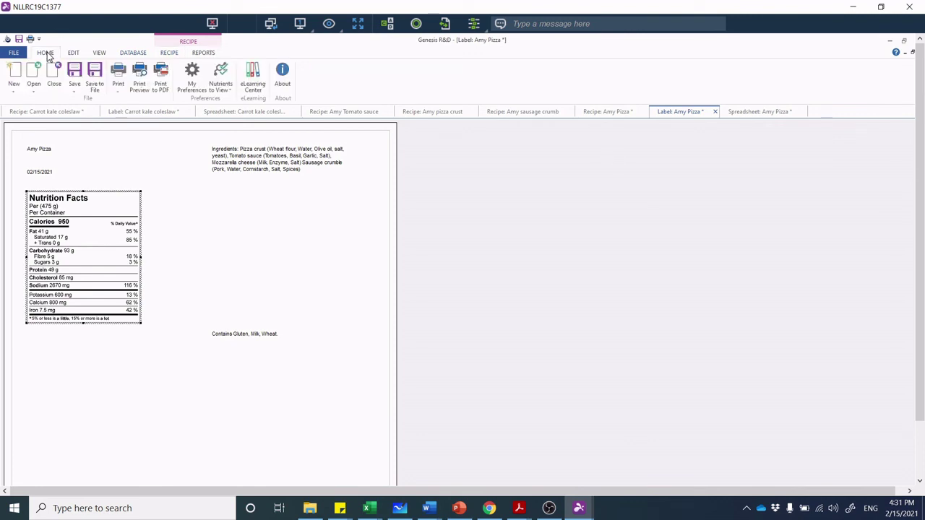
pyautogui.click(252, 83)
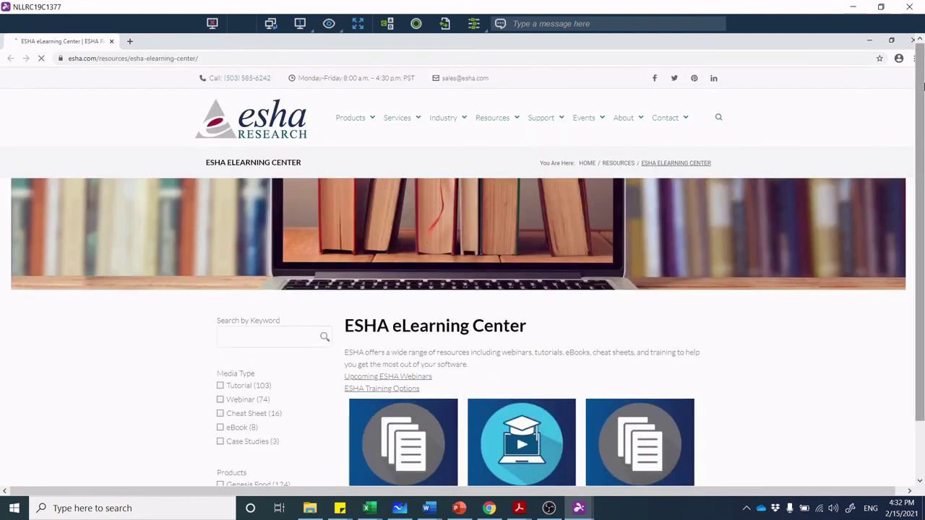
pyautogui.moveTo(922, 102); pyautogui.dragTo(922, 168)
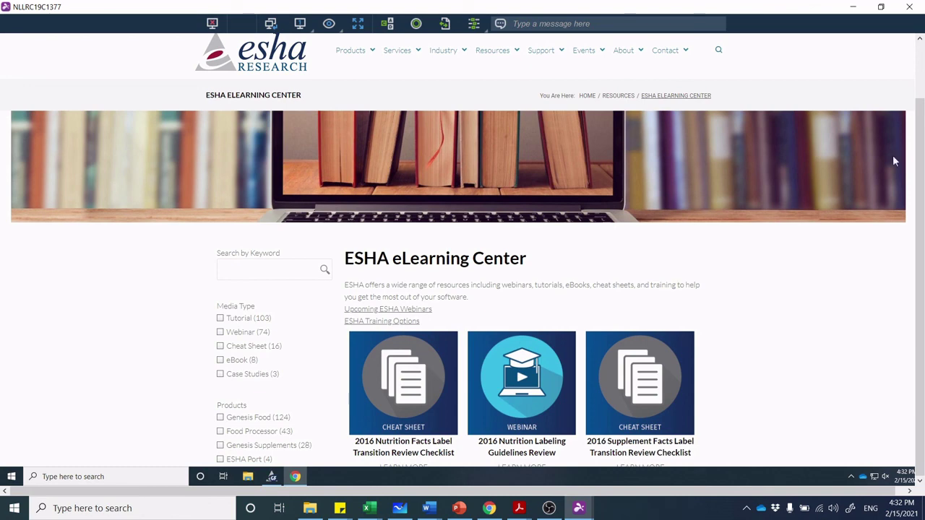
pyautogui.moveTo(920, 138); pyautogui.dragTo(923, 83)
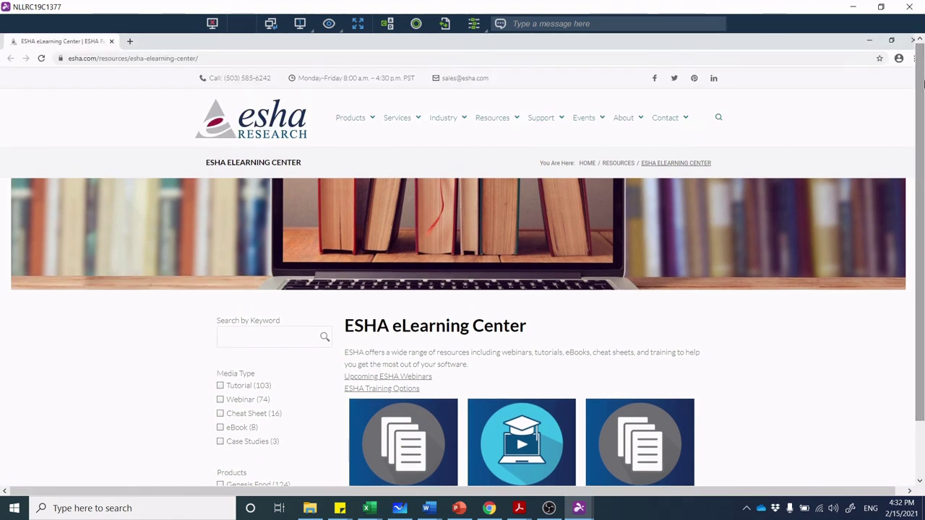